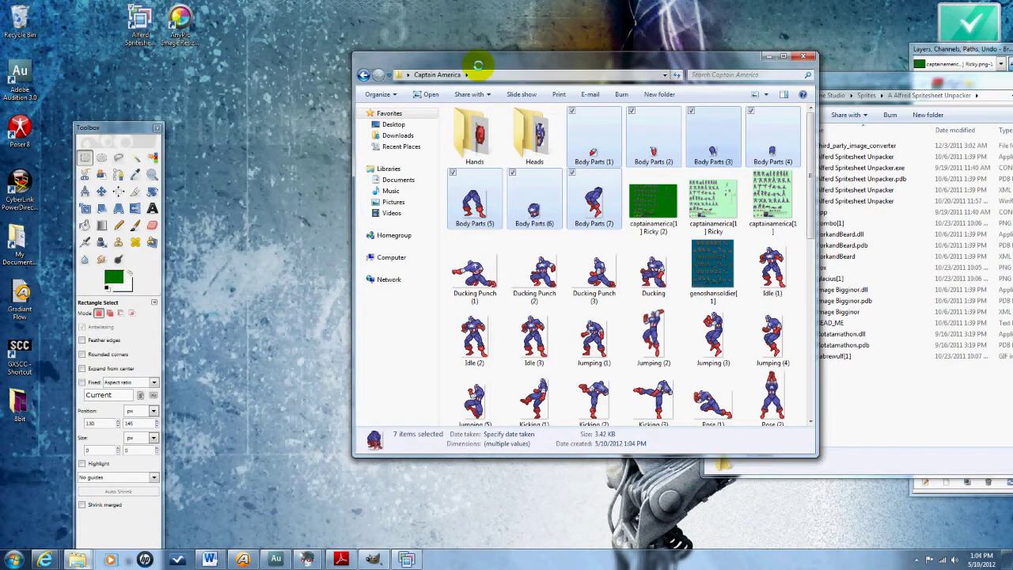
# Shift the Explorer window left and select only Body Parts (6) to show its 21 x 27 PNG details
pyautogui.moveTo(475, 61); pyautogui.dragTo(378, 63)
pyautogui.click(452, 222)
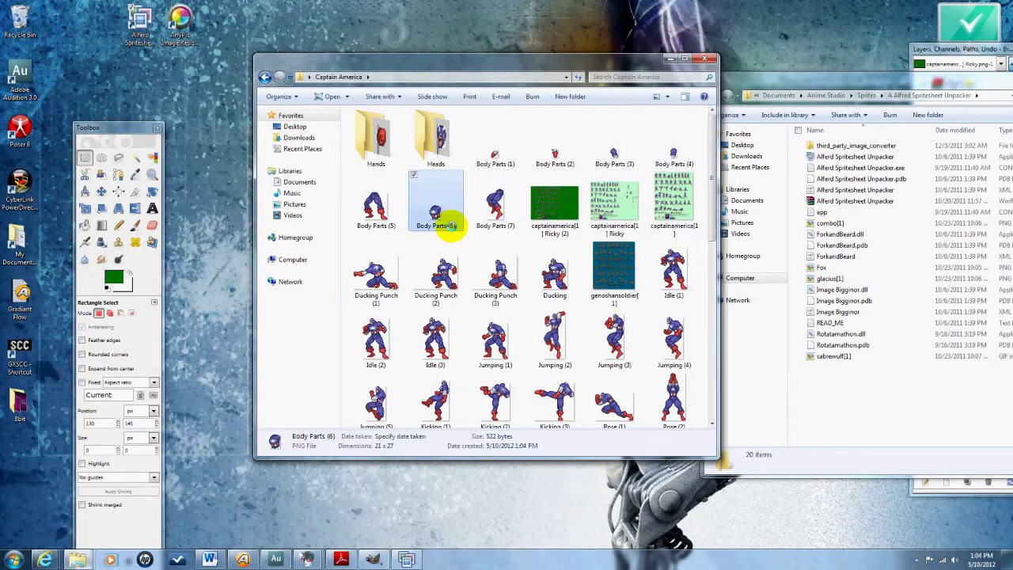
# Arrange the Anime Studio Pro and Captain America folder windows side by side
pyautogui.click(242, 559)
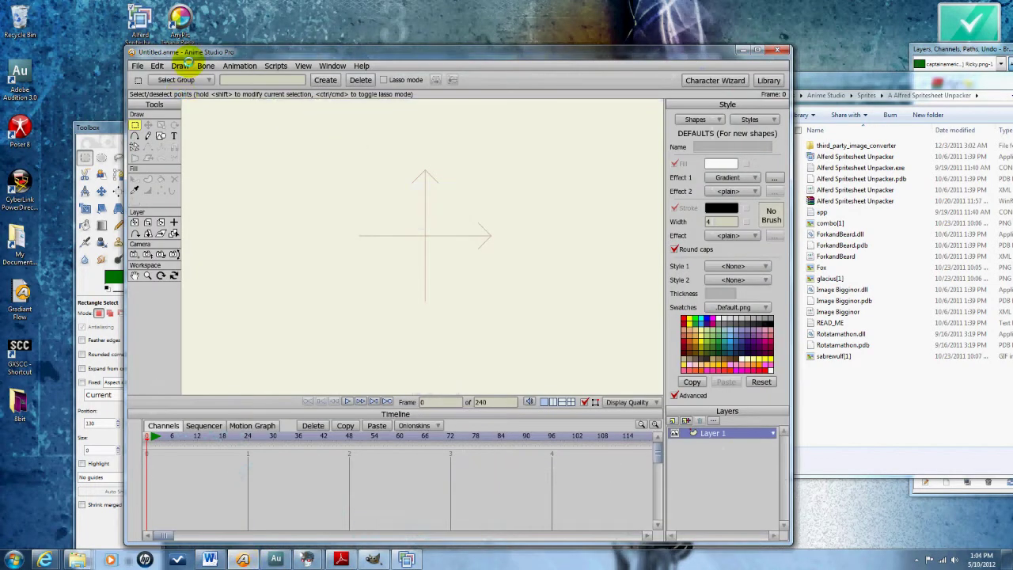
pyautogui.moveTo(198, 52); pyautogui.dragTo(434, 17)
pyautogui.moveTo(300, 87); pyautogui.dragTo(139, 93)
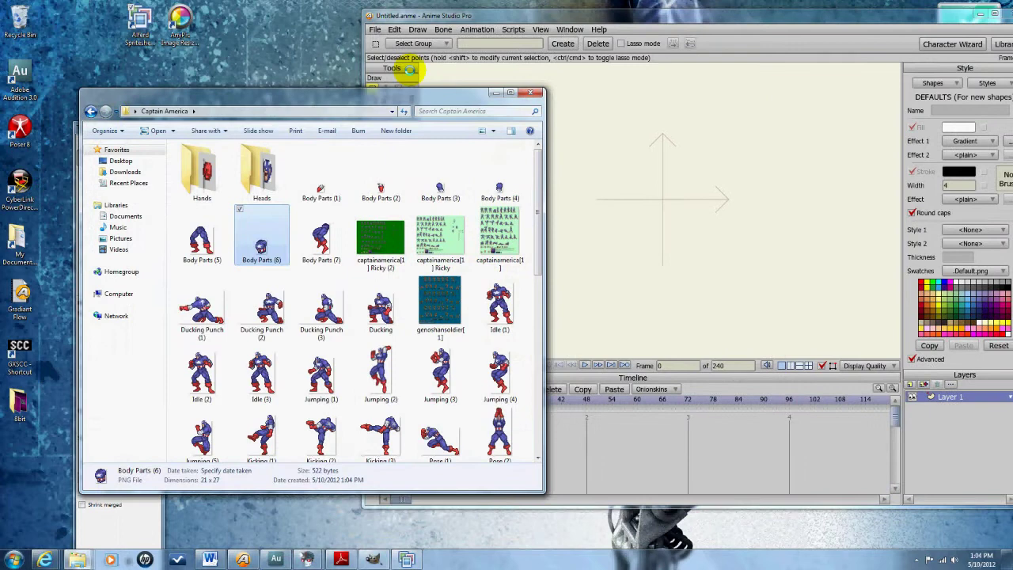
pyautogui.click(412, 61)
# In Preferences, enable nearest neighbor sampling for new image layers, keeping Default interpolation on Smooth
pyautogui.click(374, 30)
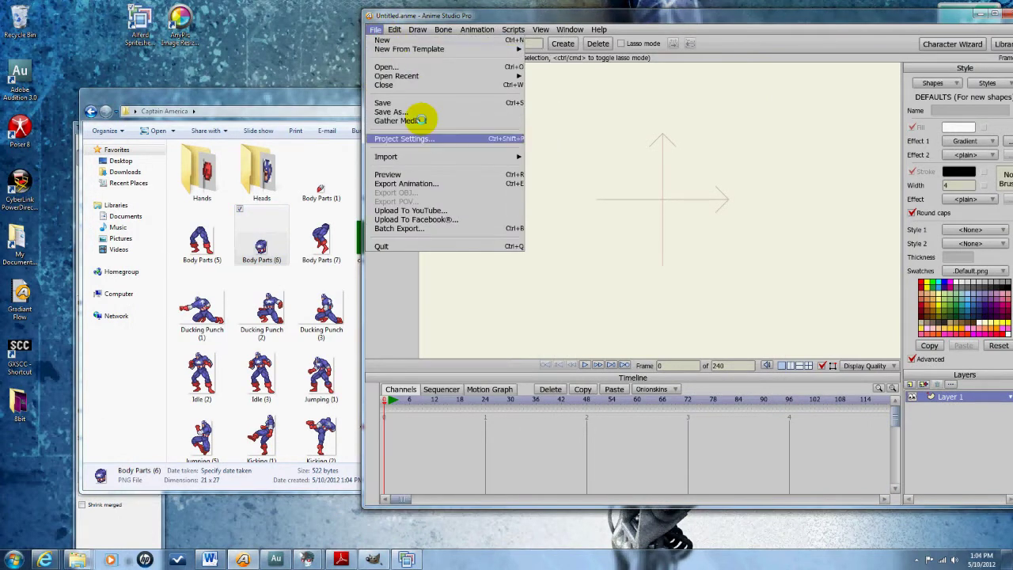
pyautogui.moveTo(393, 29)
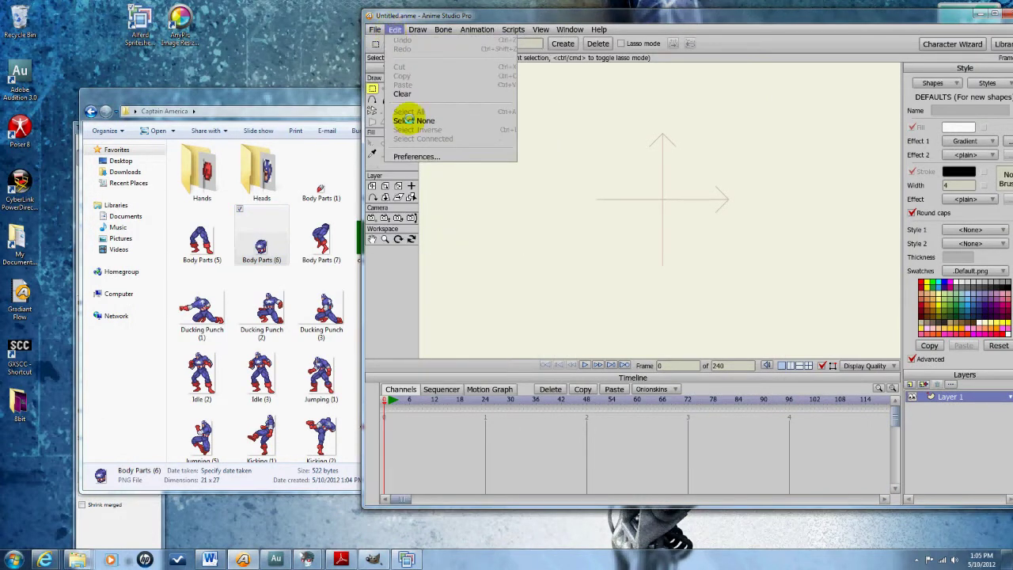
pyautogui.click(405, 155)
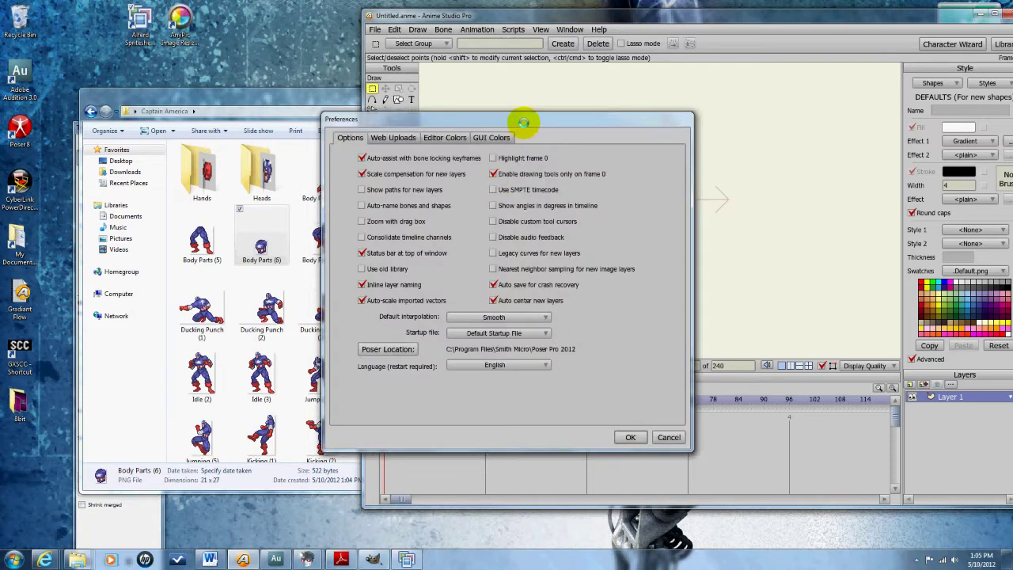
pyautogui.moveTo(523, 123); pyautogui.dragTo(582, 125)
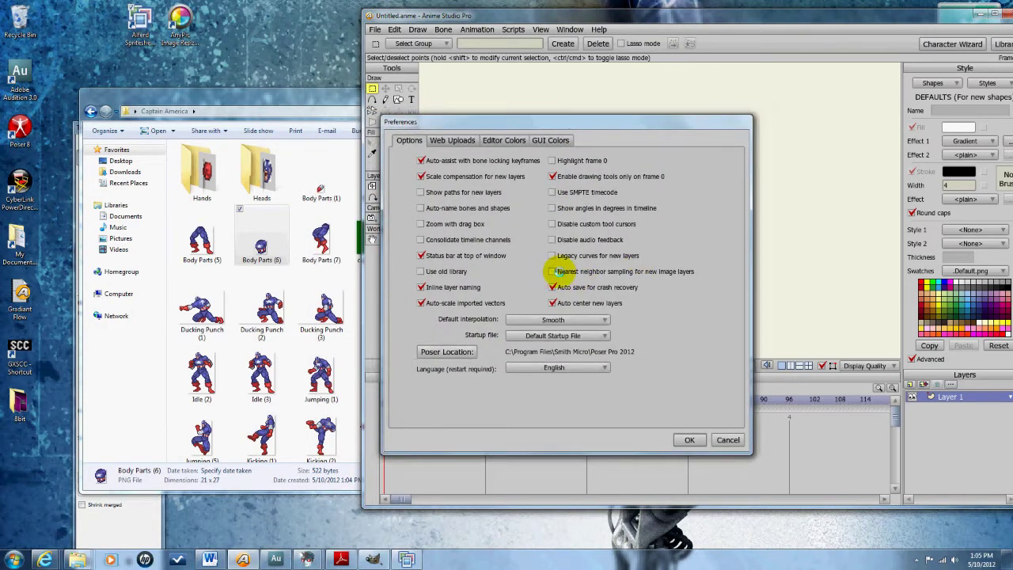
pyautogui.click(556, 272)
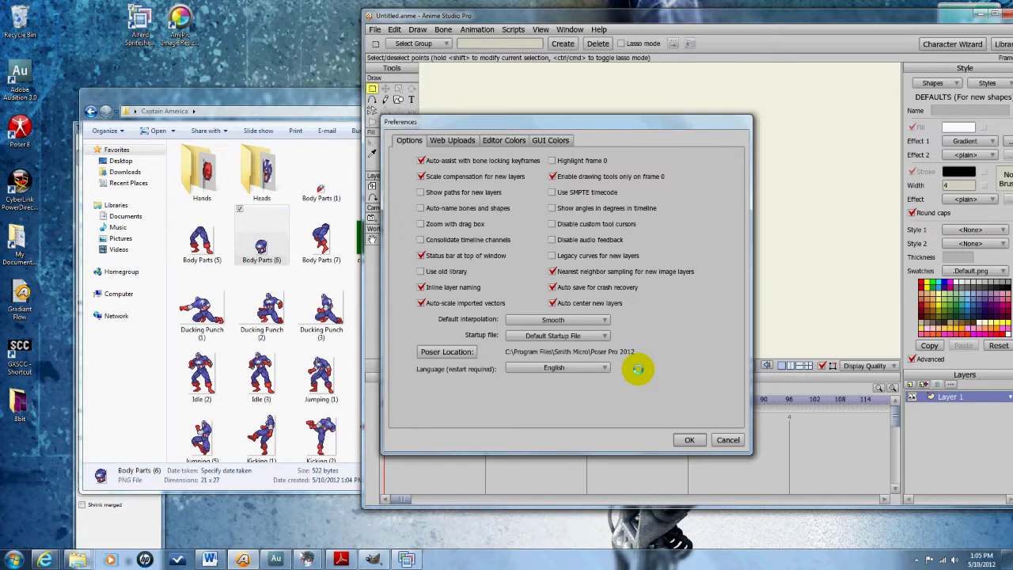
pyautogui.click(552, 320)
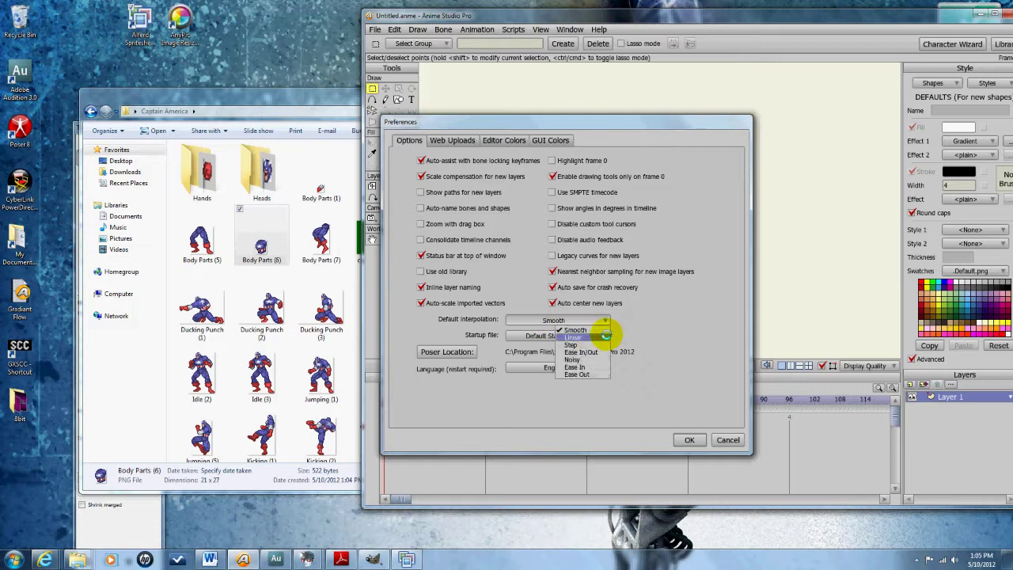
pyautogui.click(576, 329)
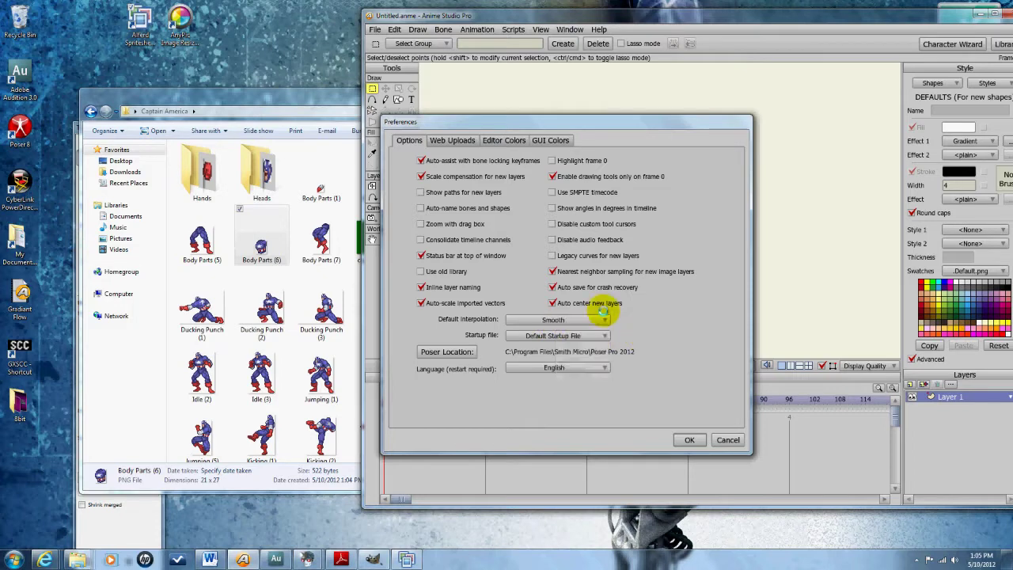
pyautogui.click(688, 441)
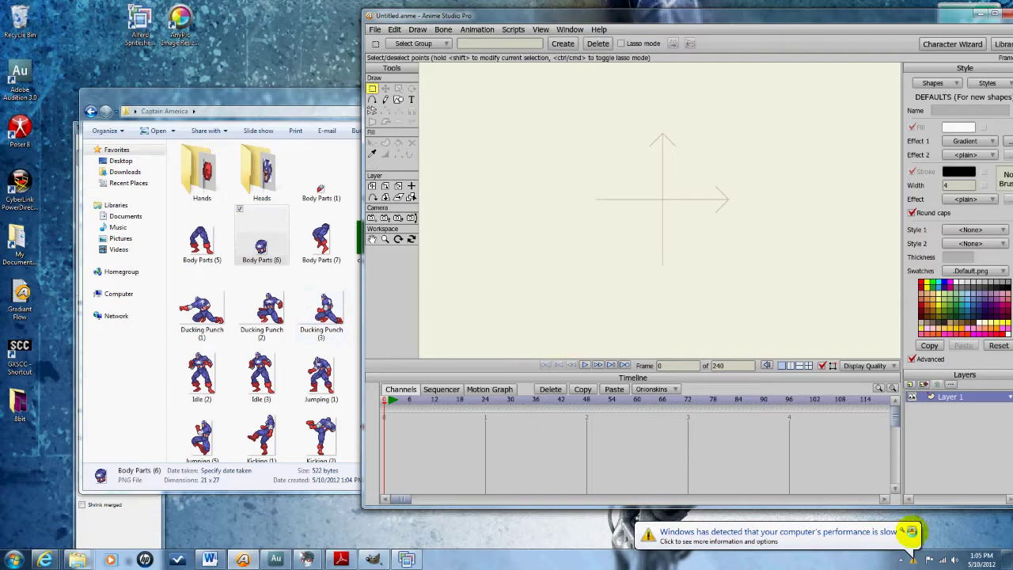
pyautogui.click(269, 244)
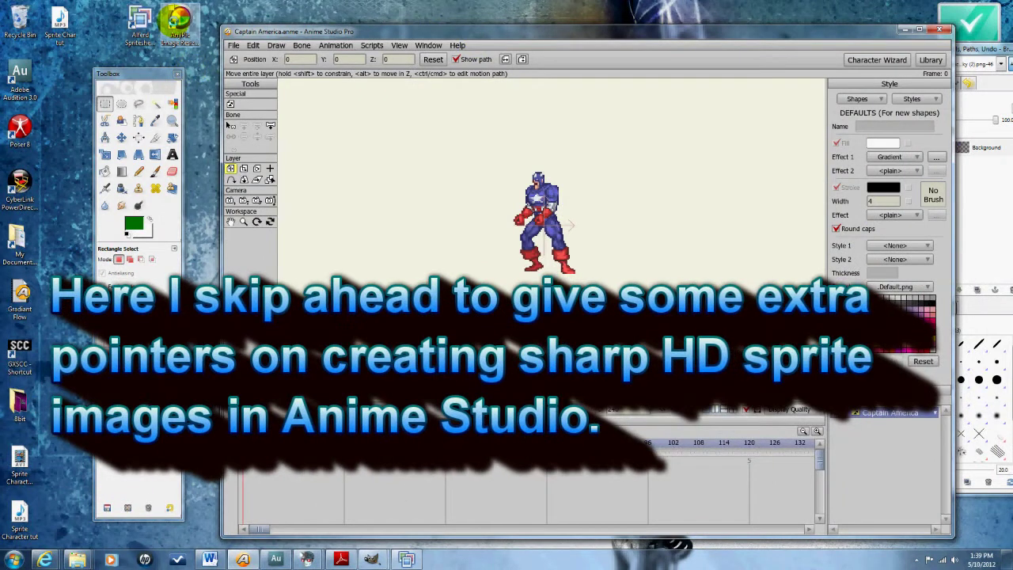
# Scale the Captain America layer up about fourfold with the Scale Layer tool
pyautogui.scroll(-3, 337, 269)
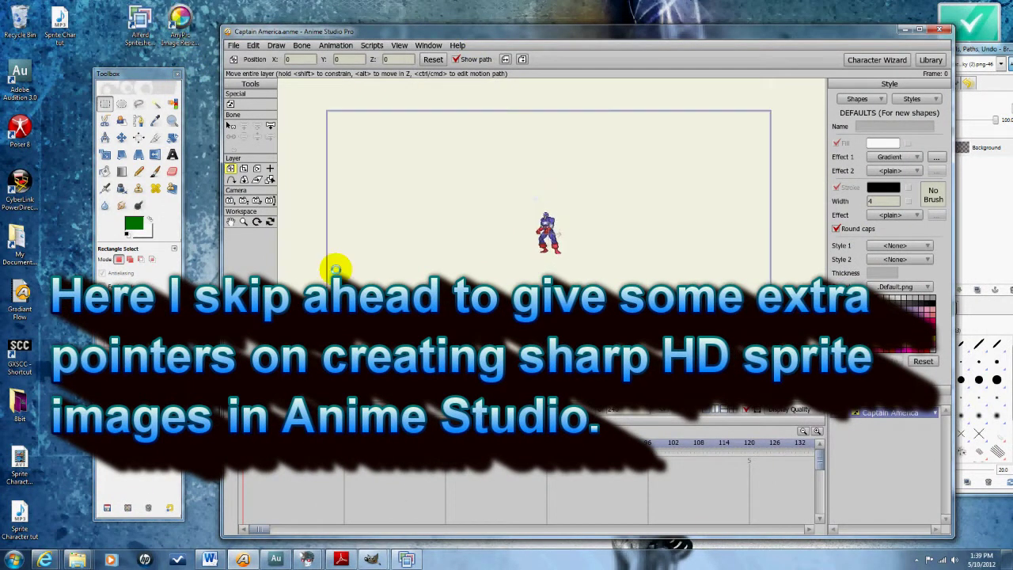
pyautogui.scroll(1, 338, 264)
pyautogui.click(243, 168)
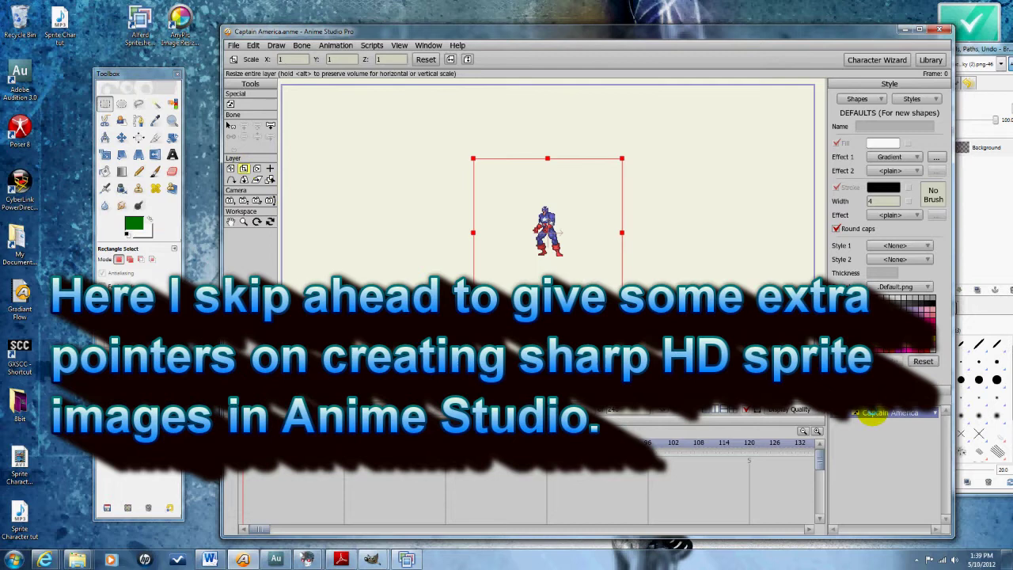
pyautogui.moveTo(640, 264); pyautogui.dragTo(1009, 534)
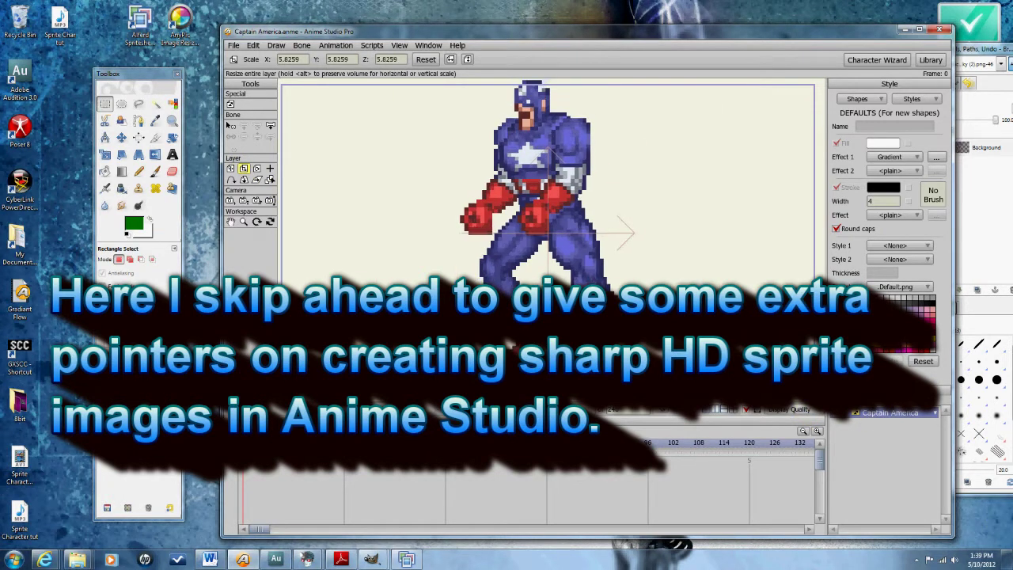
# Render a Ctrl+R preview to confirm the sprite stays pixel-sharp, then close it
pyautogui.click(232, 169)
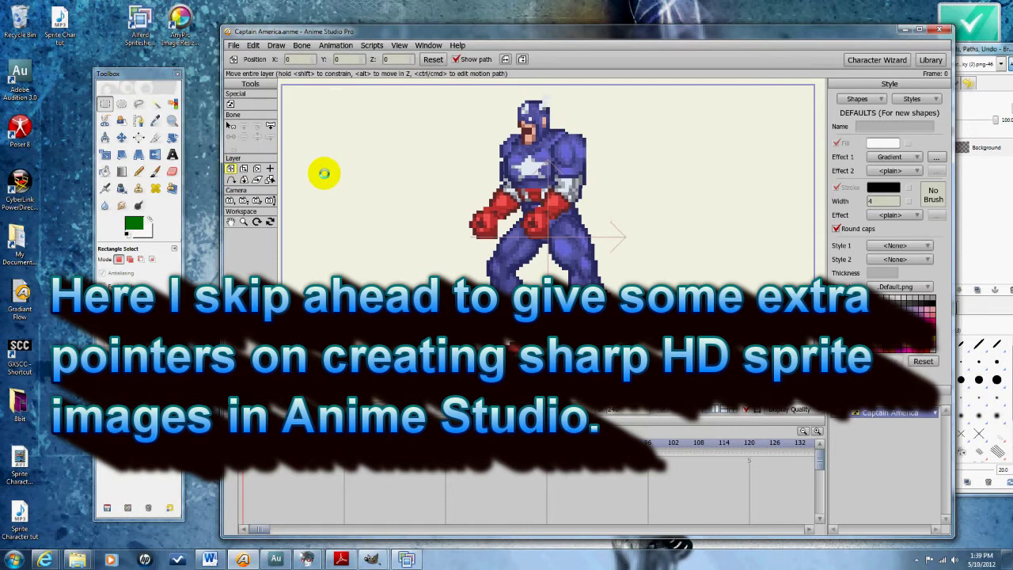
pyautogui.hotkey('ctrl', 'r')
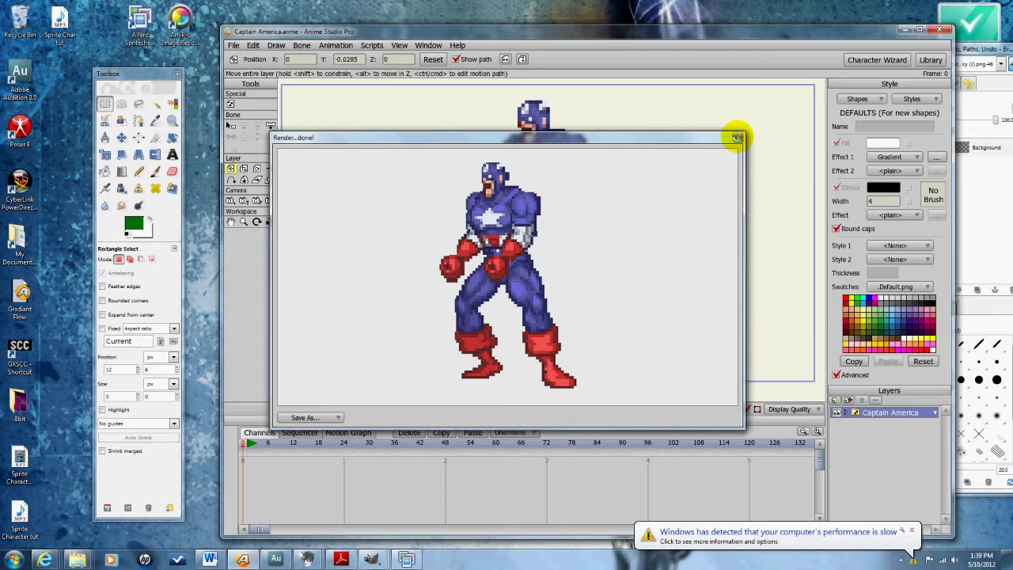
pyautogui.click(737, 138)
pyautogui.click(911, 532)
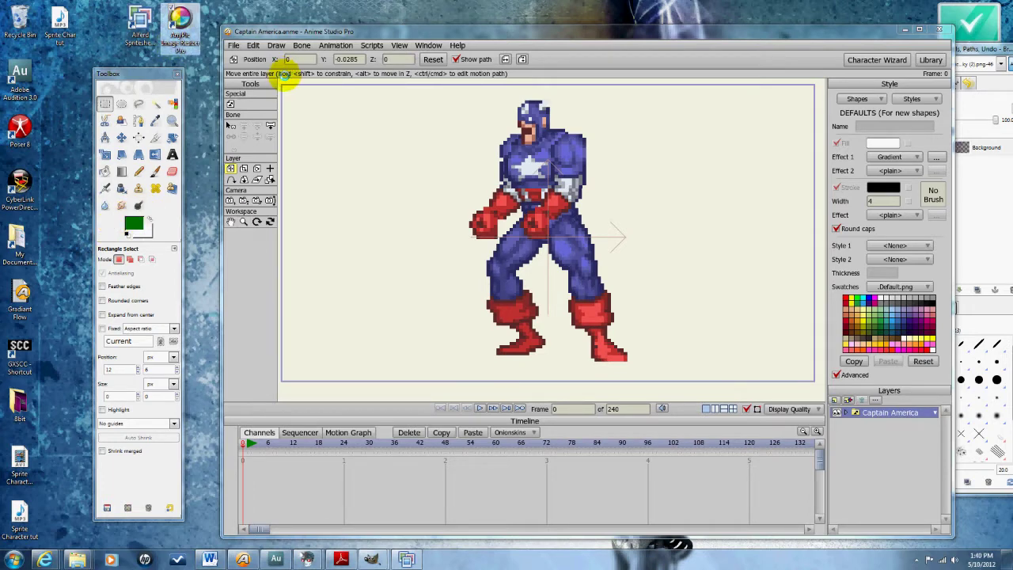
# Arrange the Captain America folder and AnyPic Image Resizer Pro windows side by side
pyautogui.moveTo(77, 558)
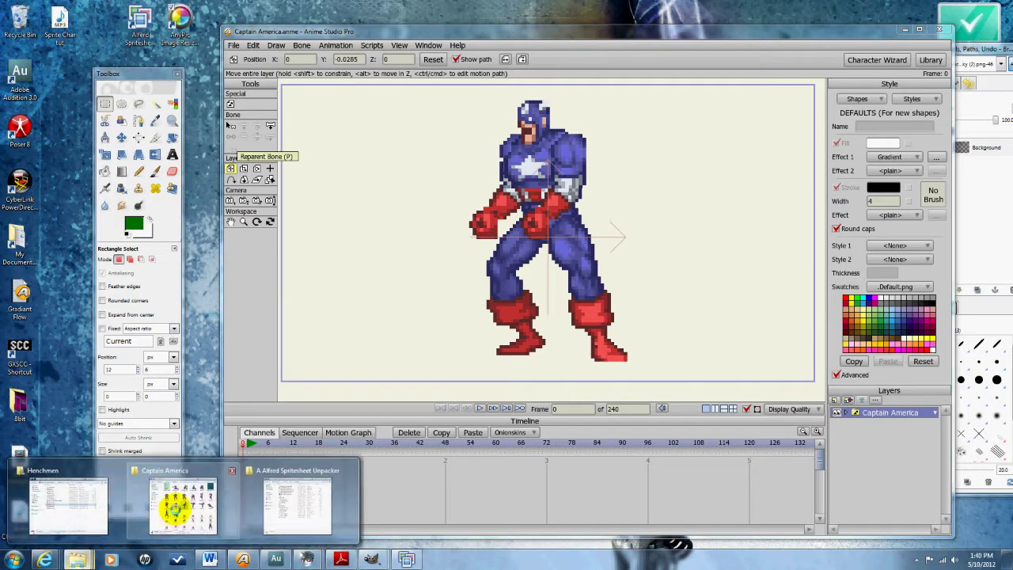
pyautogui.click(175, 507)
pyautogui.moveTo(380, 102); pyautogui.dragTo(764, 142)
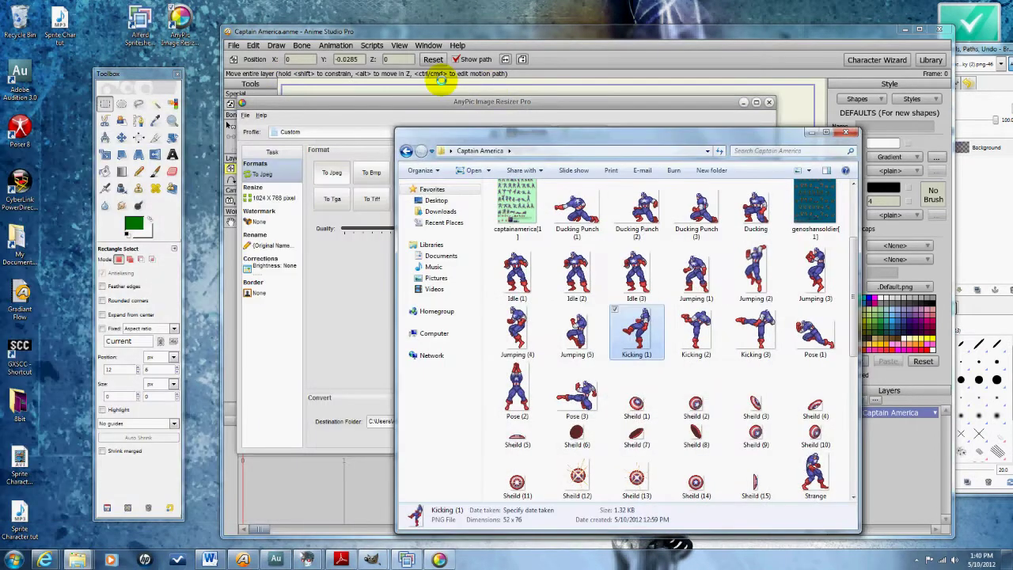
pyautogui.click(452, 102)
pyautogui.moveTo(451, 102); pyautogui.dragTo(294, 106)
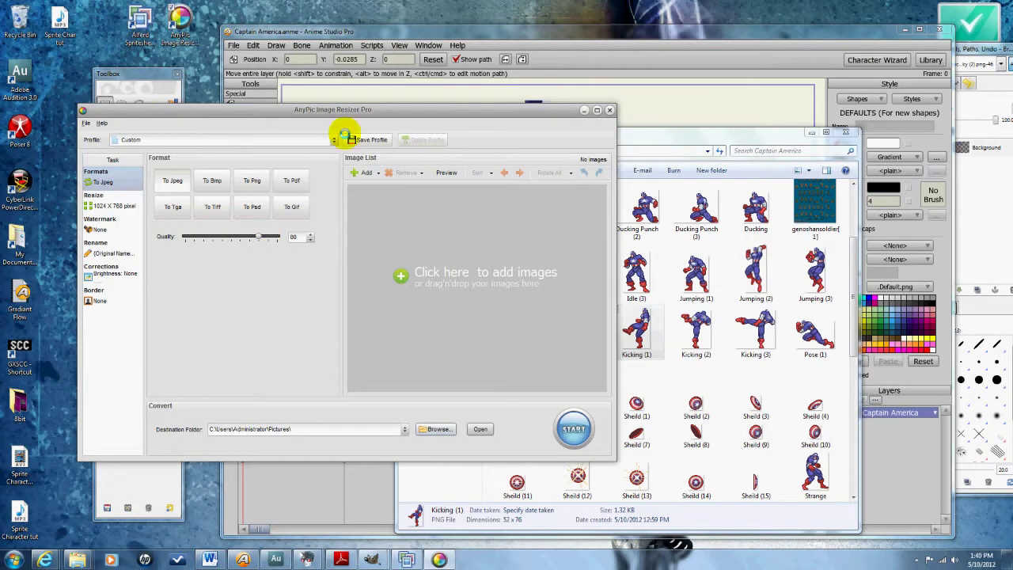
pyautogui.moveTo(350, 112); pyautogui.dragTo(432, 119)
# Set output format to PNG and resize By Percent (200%) with the Custom preset
pyautogui.click(328, 190)
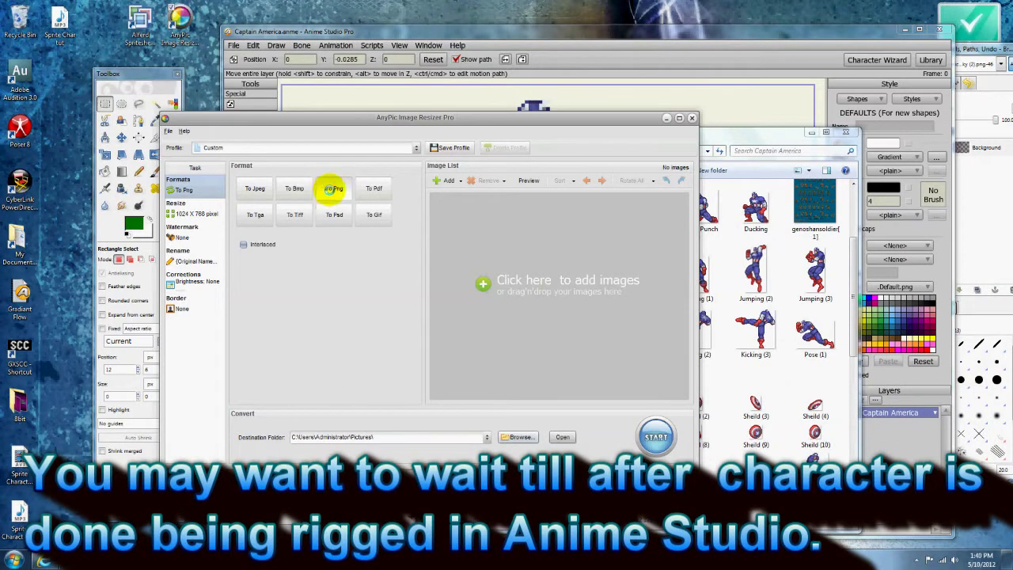
pyautogui.click(202, 208)
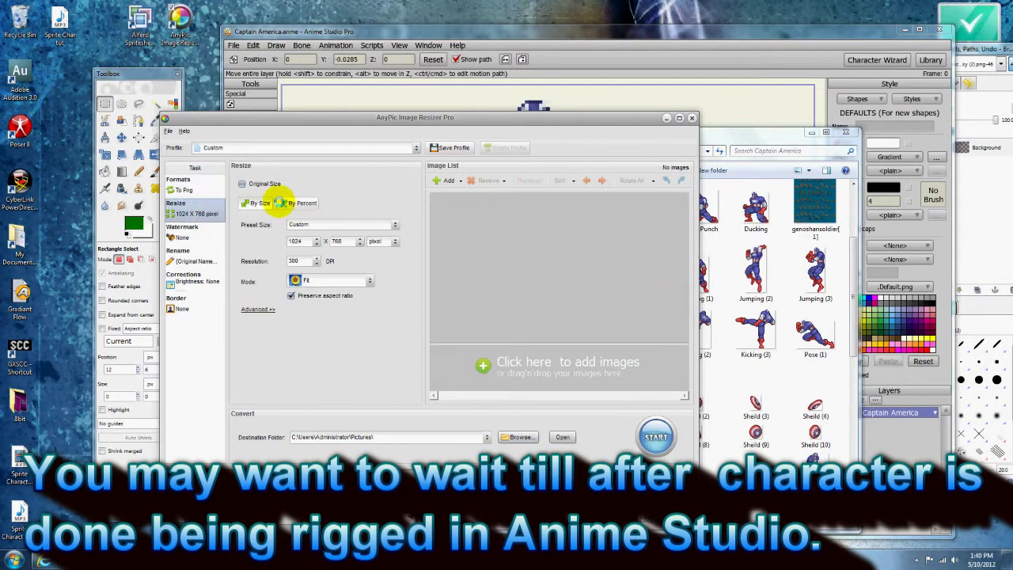
pyautogui.click(302, 203)
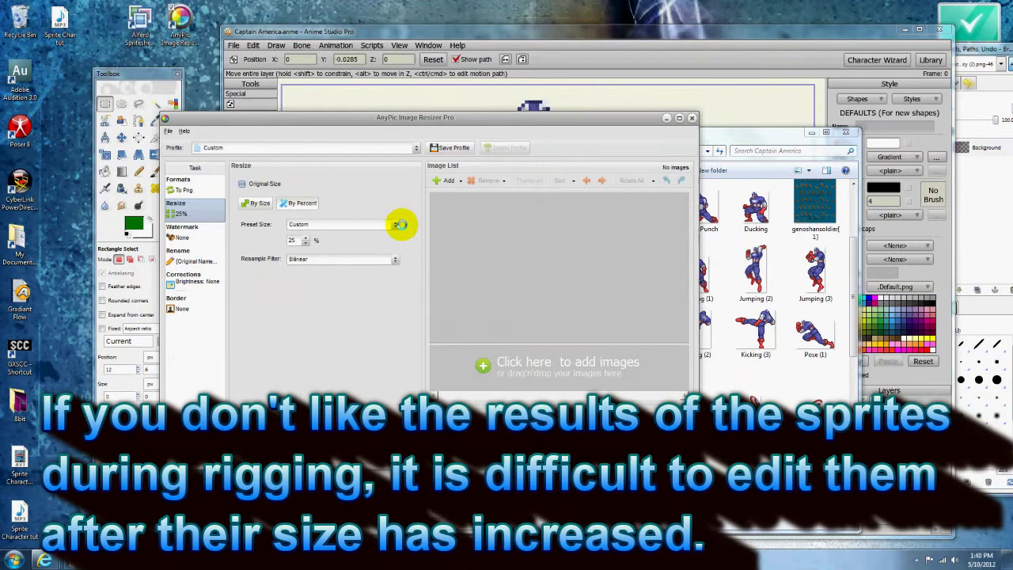
pyautogui.click(350, 226)
pyautogui.click(348, 235)
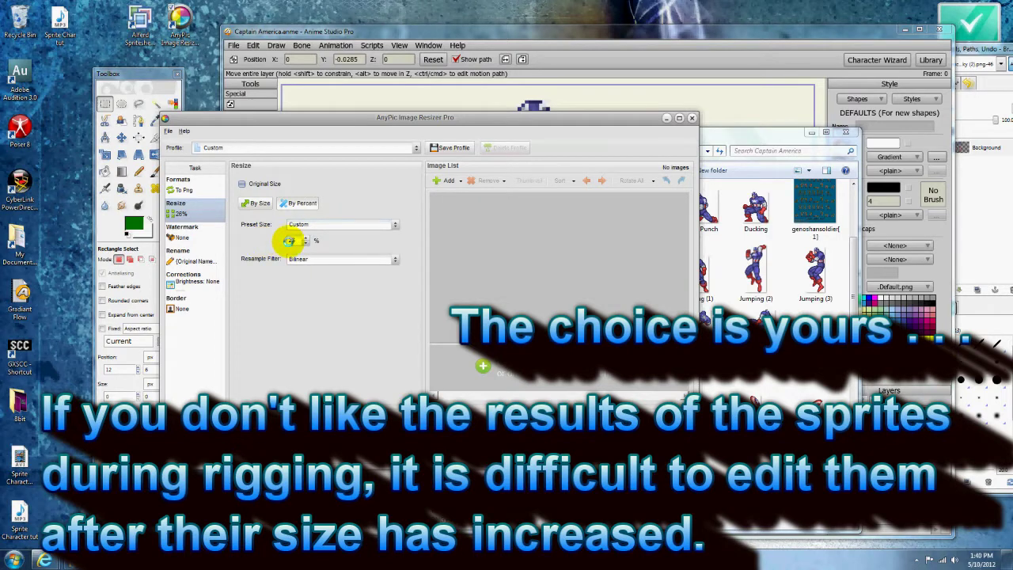
# Choose Nearest Neighbor as the resample filter
pyautogui.click(196, 193)
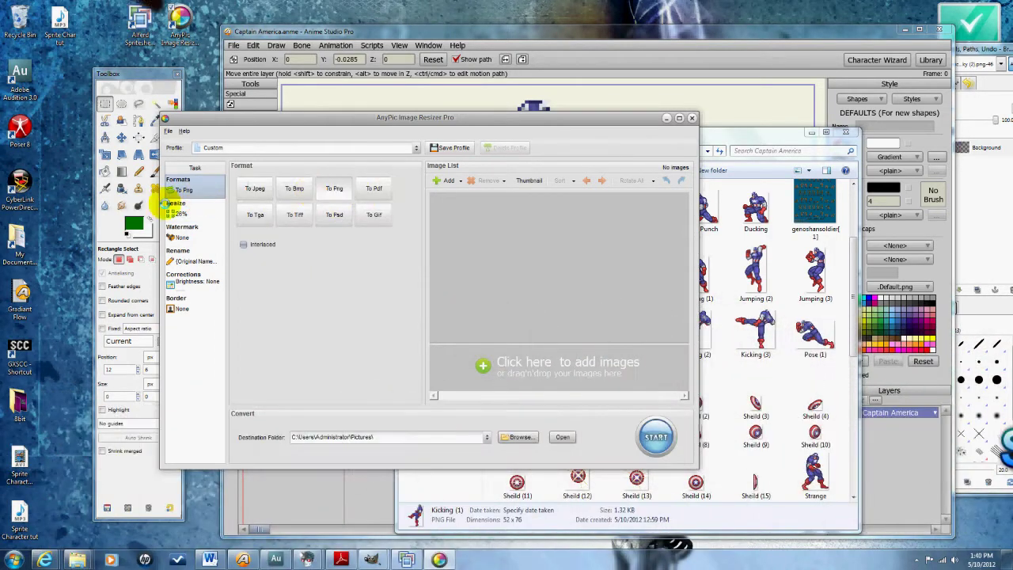
pyautogui.click(176, 203)
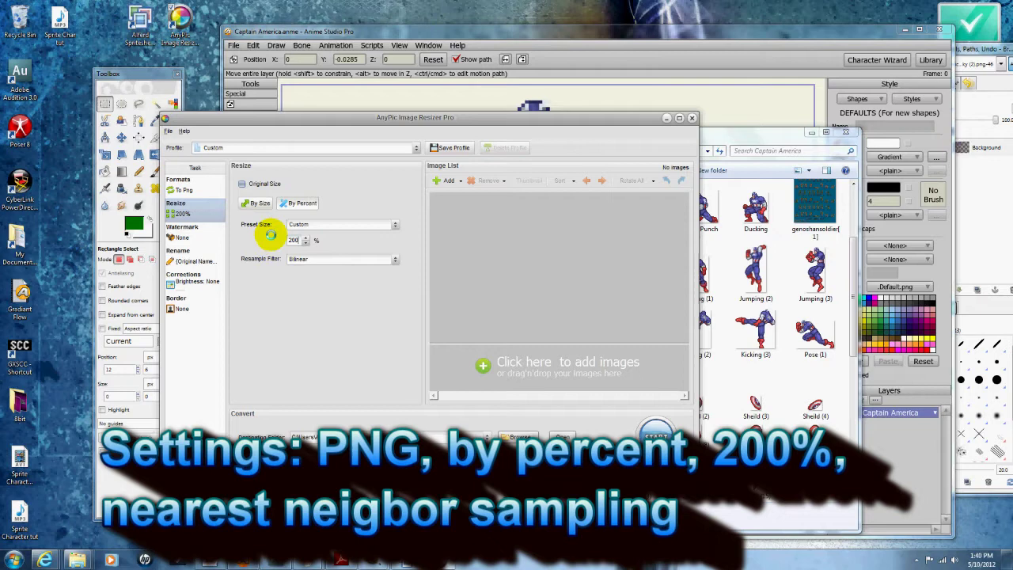
pyautogui.click(304, 258)
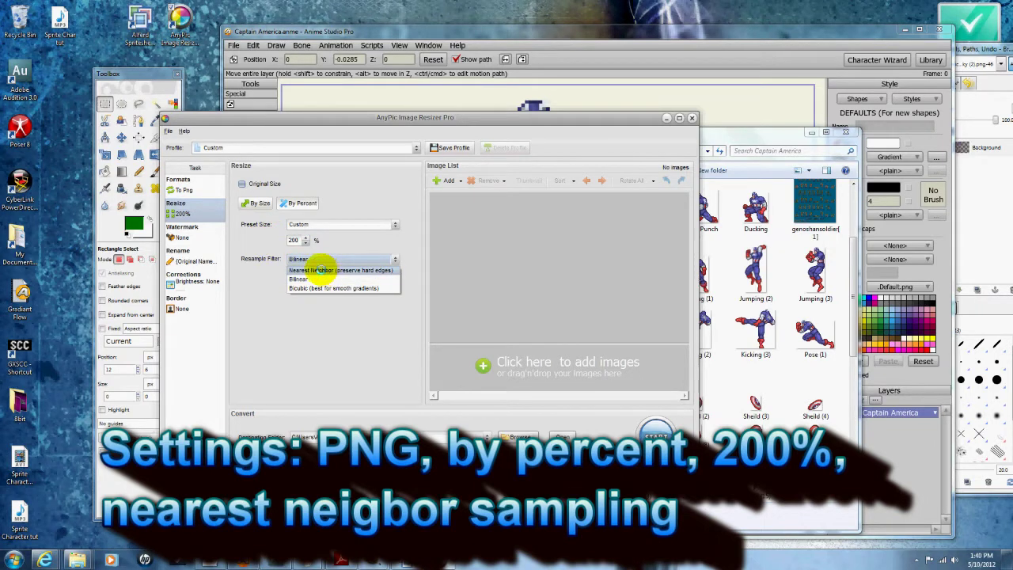
pyautogui.click(320, 269)
pyautogui.click(298, 260)
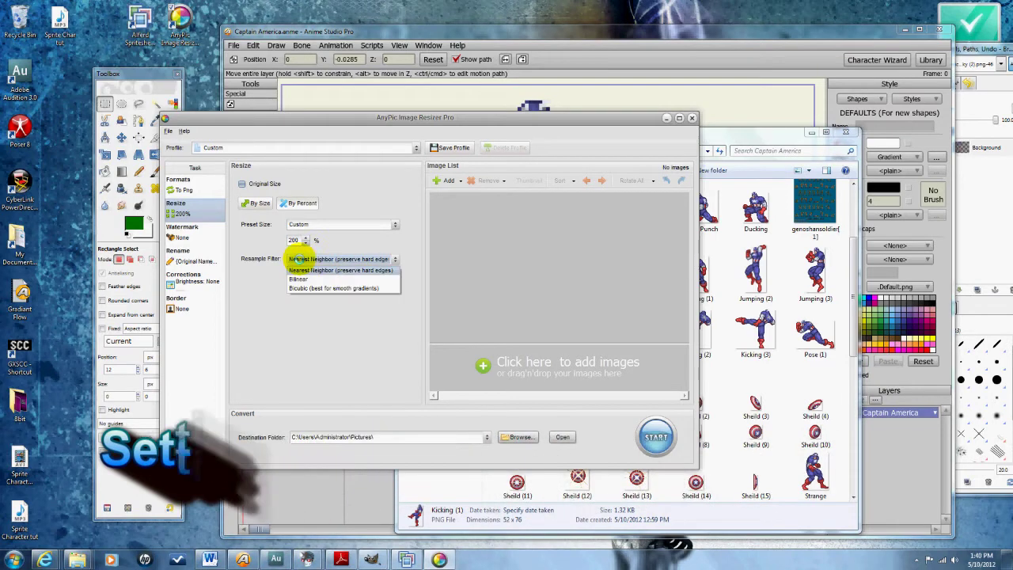
# Browse the destination picker through Users > Administrator > Desktop to the Captain America folder
pyautogui.click(327, 269)
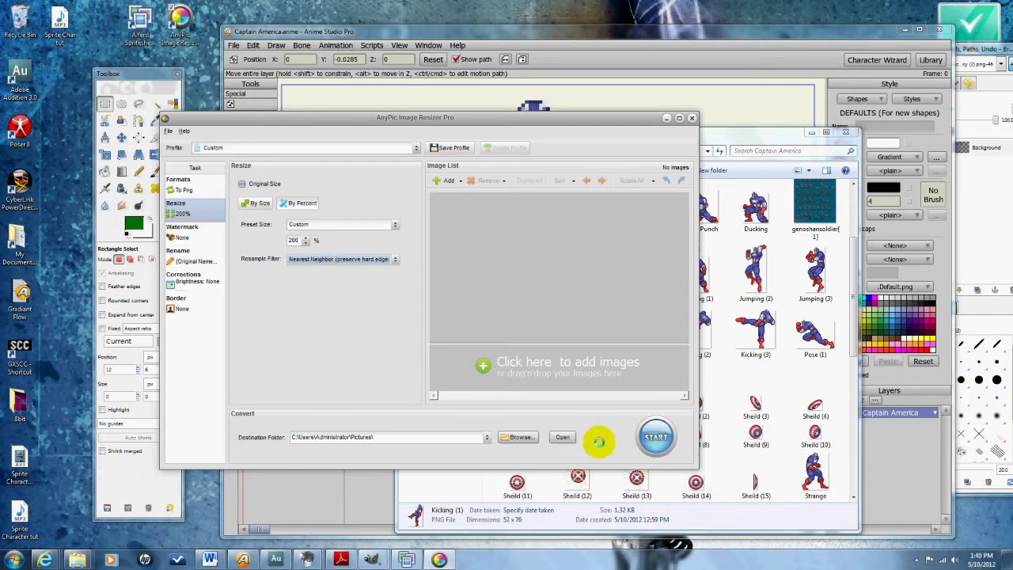
pyautogui.click(524, 437)
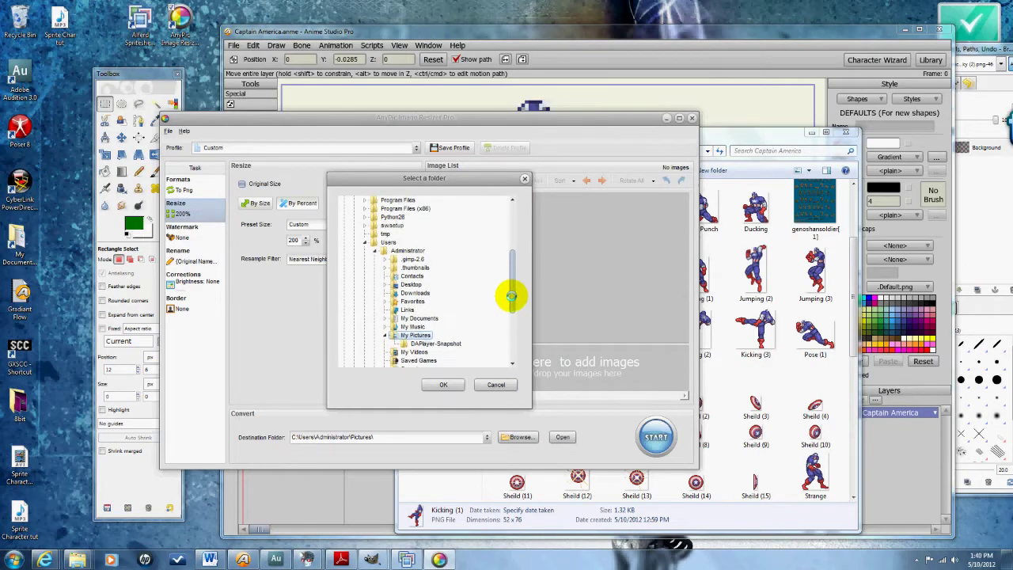
pyautogui.moveTo(511, 296); pyautogui.dragTo(509, 316)
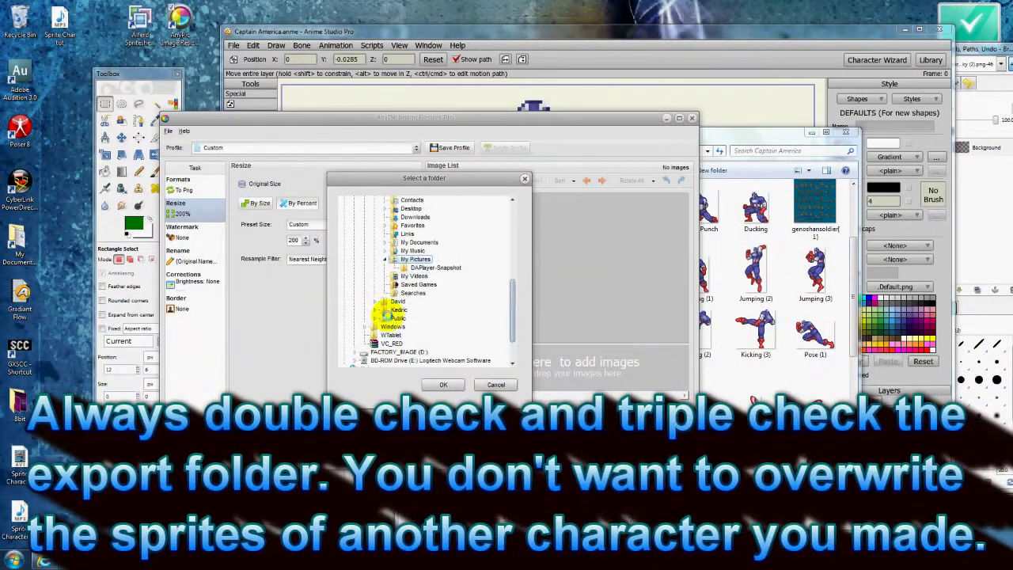
pyautogui.click(374, 309)
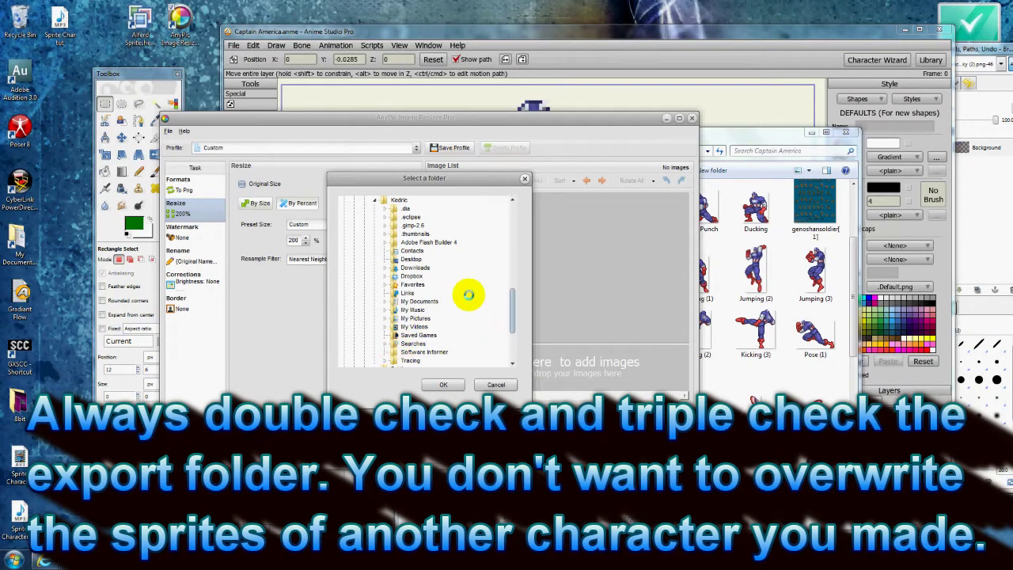
pyautogui.moveTo(516, 305); pyautogui.dragTo(515, 289)
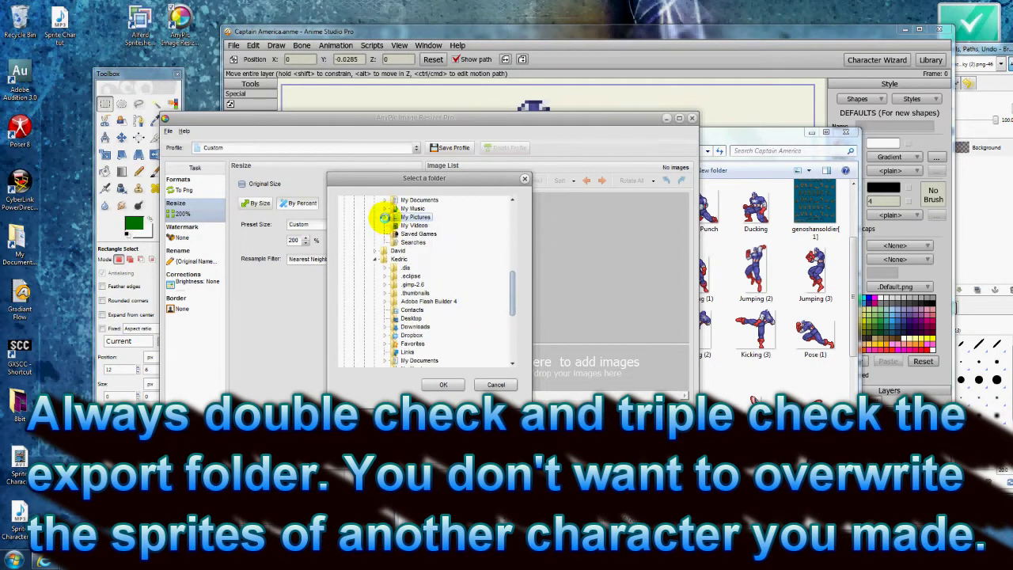
pyautogui.scroll(6, 412, 261)
pyautogui.scroll(-2, 363, 276)
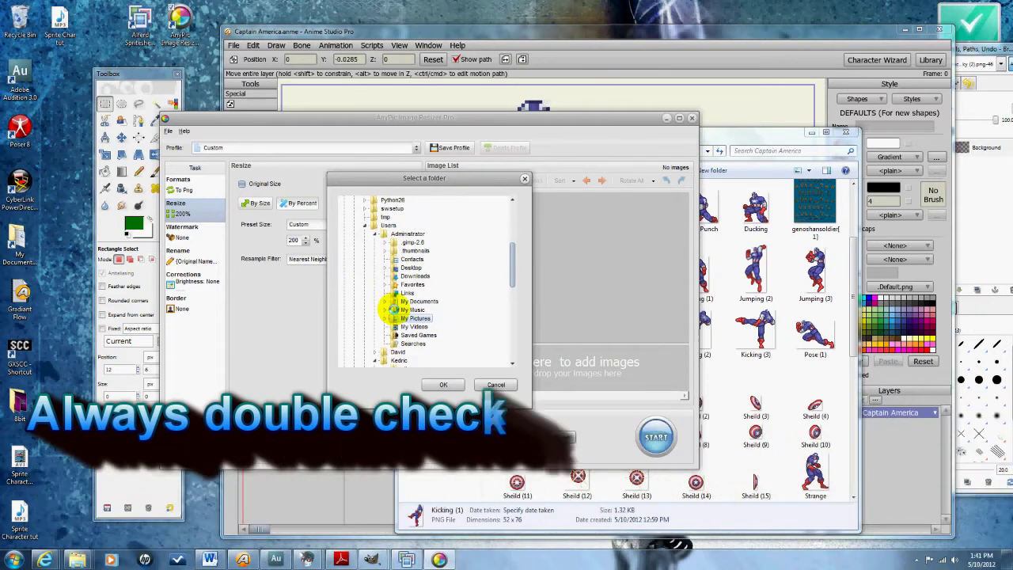
pyautogui.click(385, 267)
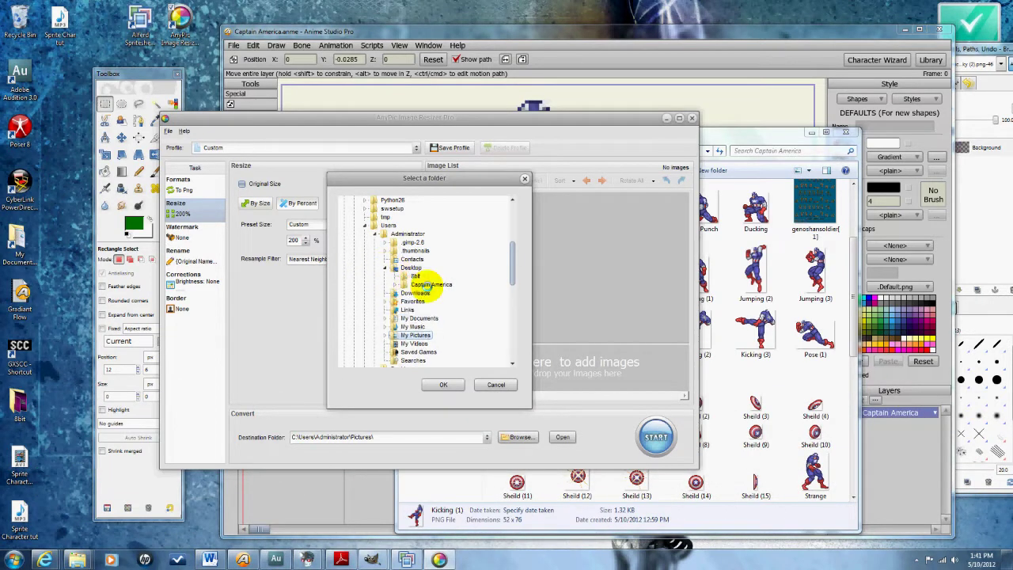
pyautogui.doubleClick(429, 284)
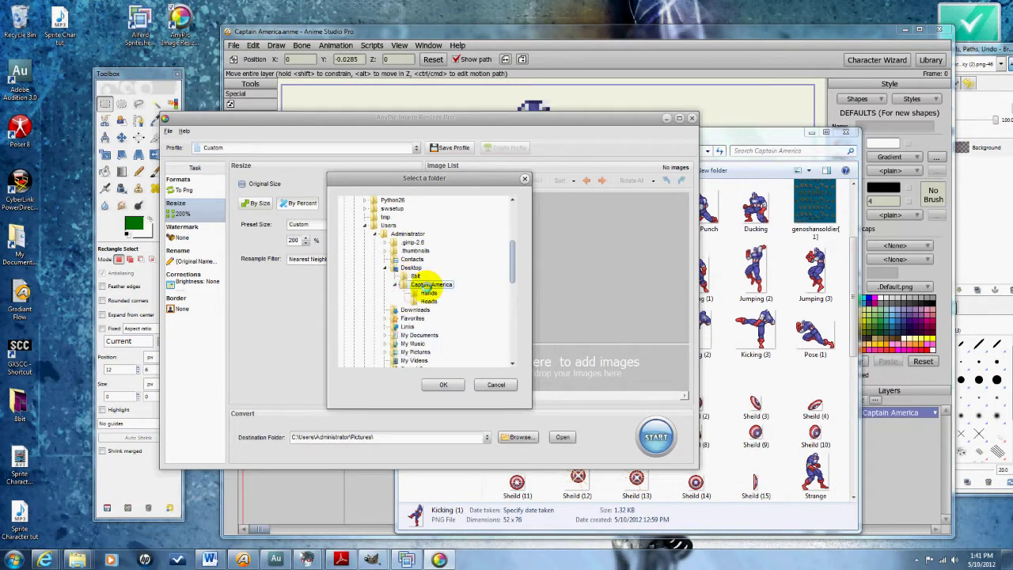
# Confirm Captain America as destination, then select Body Parts (1) through Wounded and Dying (6) in Explorer
pyautogui.click(446, 385)
pyautogui.click(752, 285)
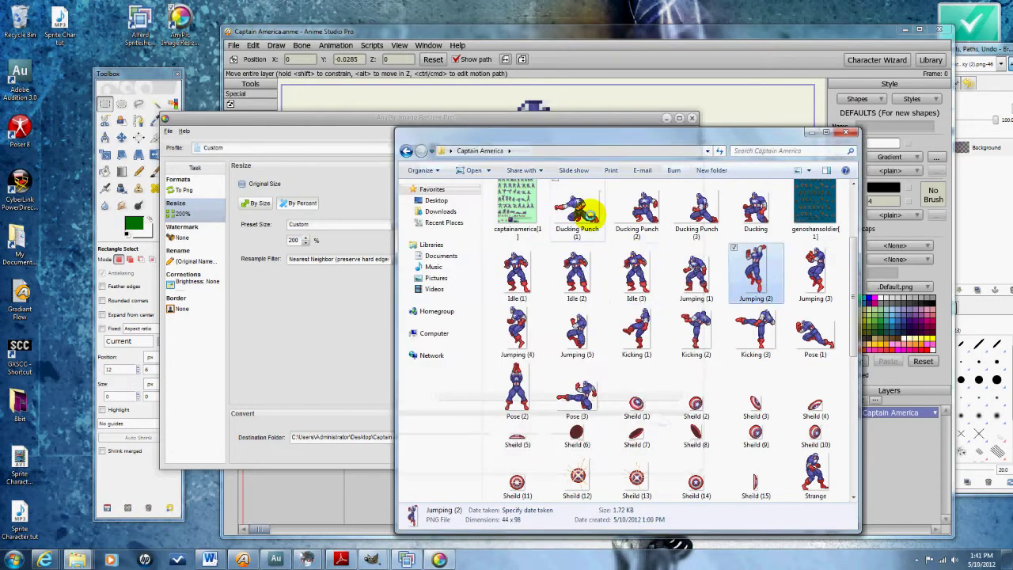
pyautogui.click(577, 209)
pyautogui.scroll(3, 577, 238)
pyautogui.click(636, 227)
pyautogui.scroll(-10, 665, 269)
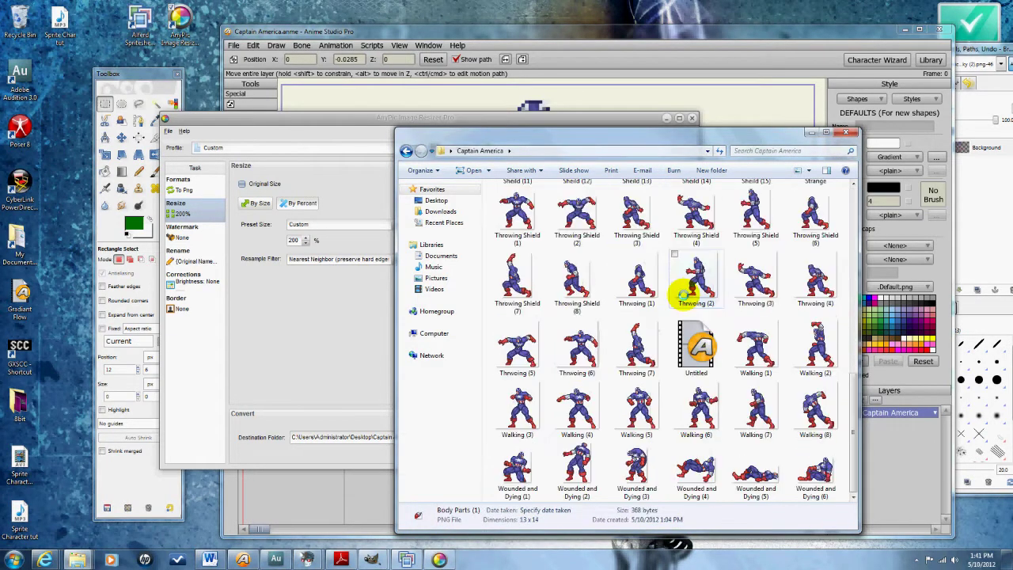
pyautogui.keyDown('shift'); pyautogui.click(815, 473); pyautogui.keyUp('shift')
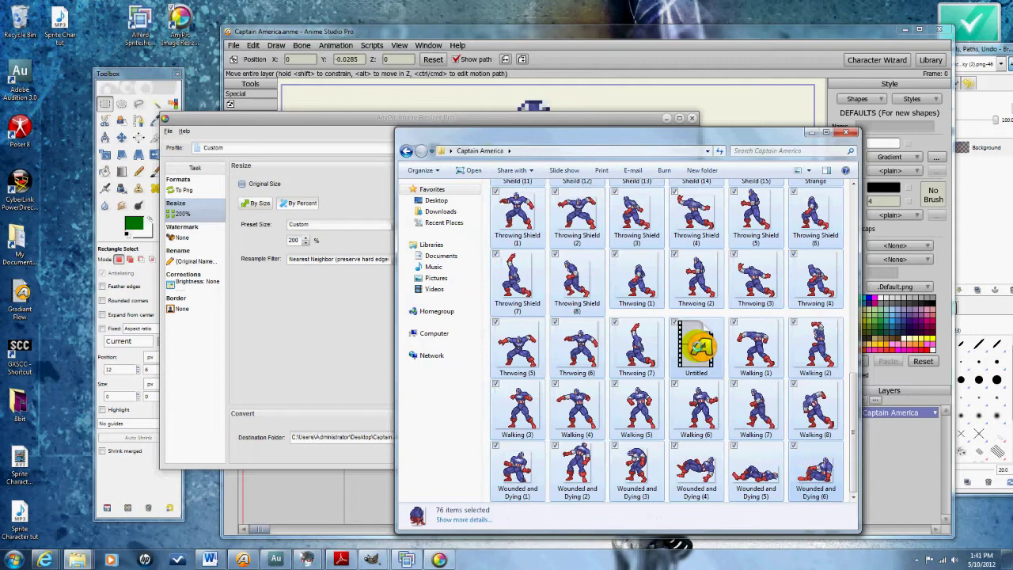
# Deselect Untitled, the Captain America project file and the full sprite sheets, leaving 70 sprites
pyautogui.keyDown('ctrl'); pyautogui.click(697, 344); pyautogui.keyUp('ctrl')
pyautogui.scroll(10, 848, 403)
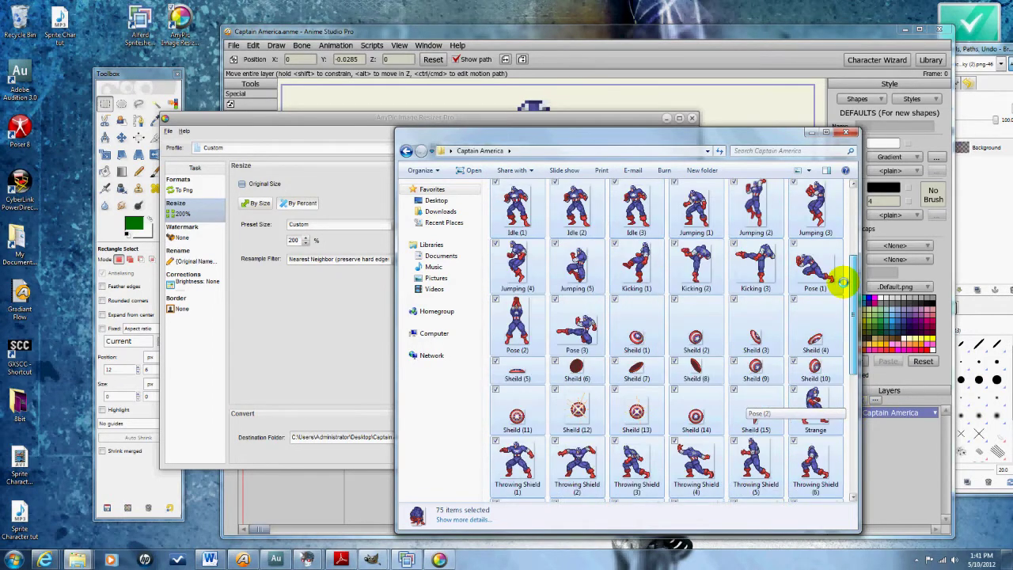
pyautogui.scroll(3, 835, 254)
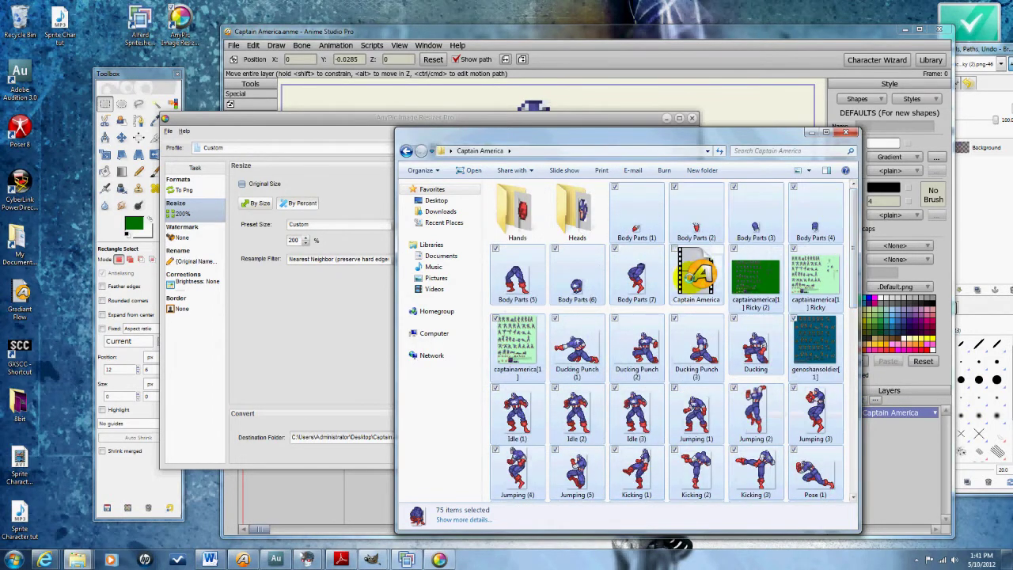
pyautogui.keyDown('ctrl'); pyautogui.click(697, 275); pyautogui.keyUp('ctrl')
pyautogui.keyDown('ctrl'); pyautogui.click(524, 334); pyautogui.keyUp('ctrl')
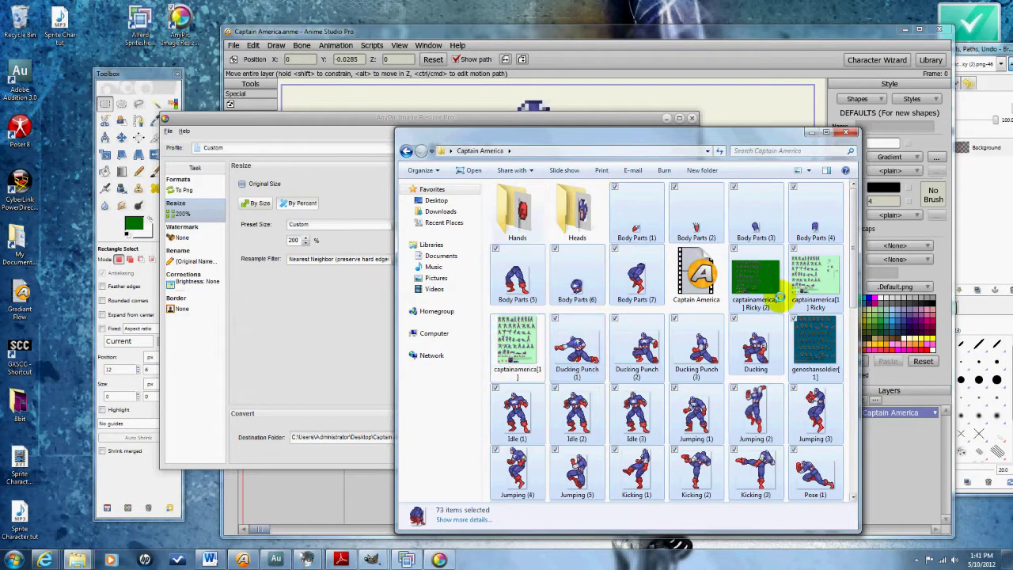
pyautogui.keyDown('ctrl'); pyautogui.click(807, 341); pyautogui.keyUp('ctrl')
pyautogui.keyDown('ctrl'); pyautogui.click(755, 277); pyautogui.keyUp('ctrl')
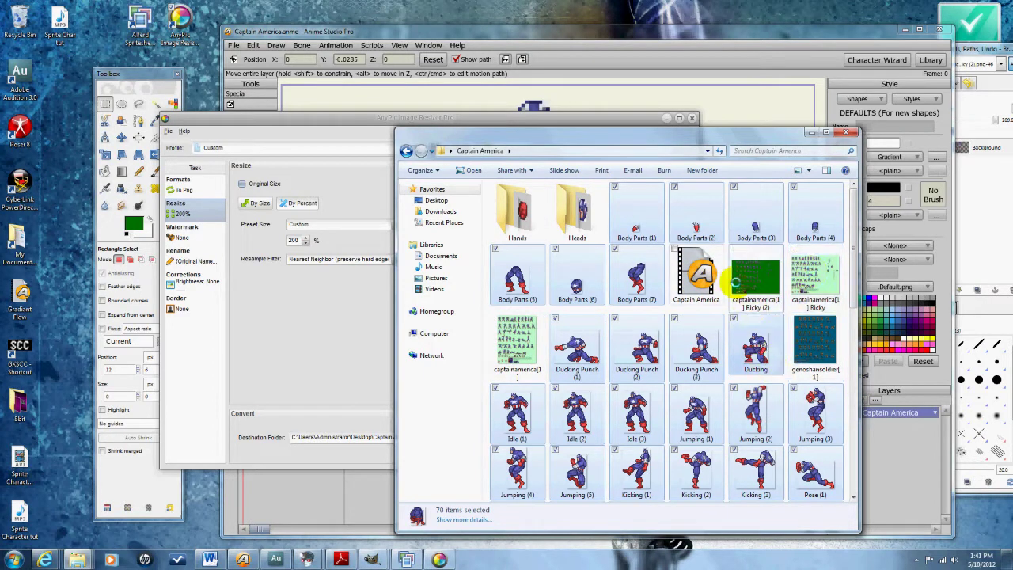
pyautogui.keyDown('ctrl'); pyautogui.click(815, 293); pyautogui.keyUp('ctrl')
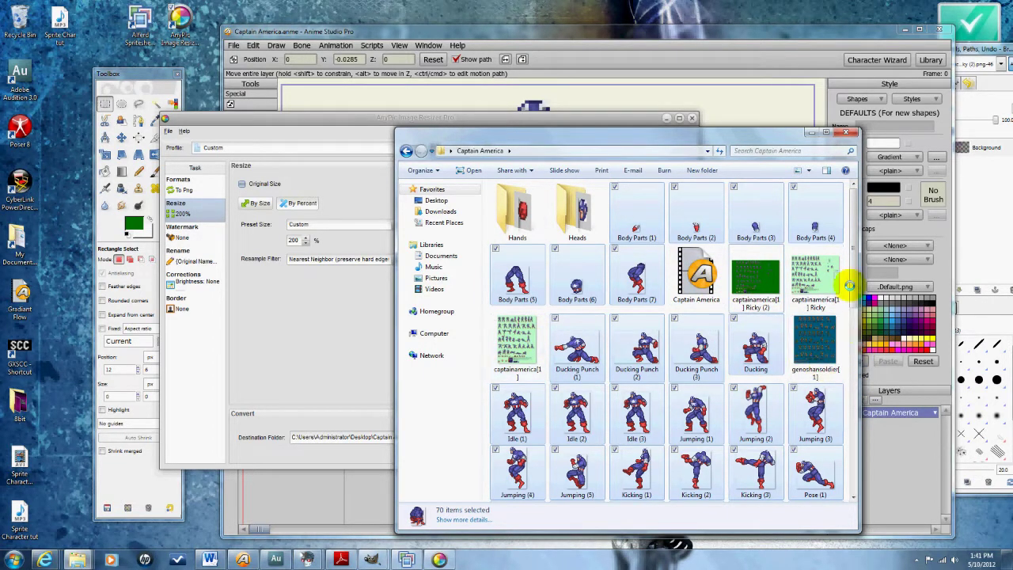
# Drag the 70 selected sprites from Explorer into AnyPic's Image List
pyautogui.moveTo(852, 244); pyautogui.dragTo(863, 466)
pyautogui.moveTo(565, 339); pyautogui.dragTo(549, 316)
pyautogui.moveTo(395, 126); pyautogui.dragTo(341, 125)
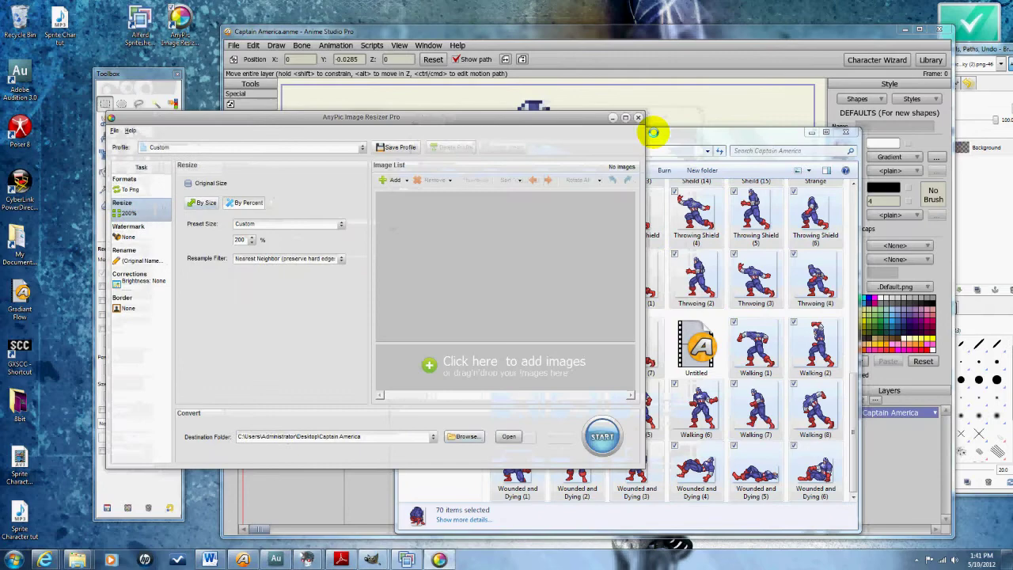
pyautogui.moveTo(656, 132); pyautogui.dragTo(853, 115)
pyautogui.moveTo(673, 277); pyautogui.dragTo(520, 364)
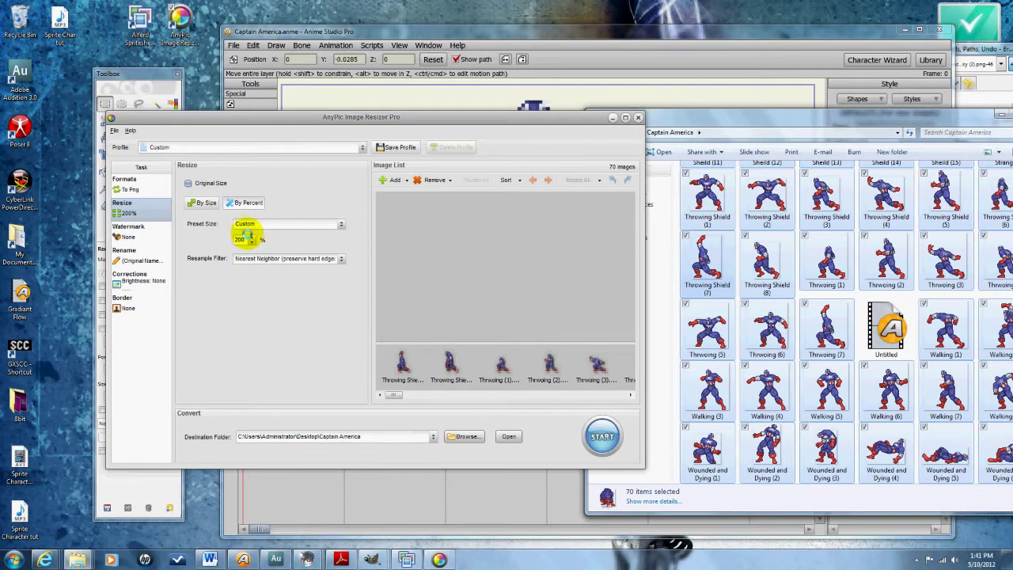
# Confirm Captain America as destination and convert all 70 sprites twice, overwriting existing files
pyautogui.click(124, 207)
pyautogui.click(463, 436)
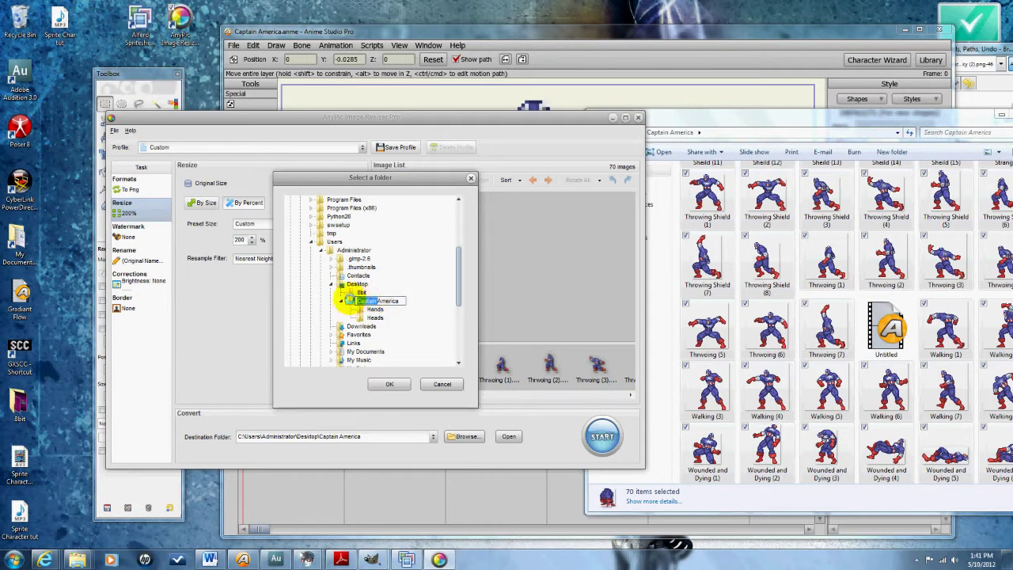
pyautogui.click(391, 383)
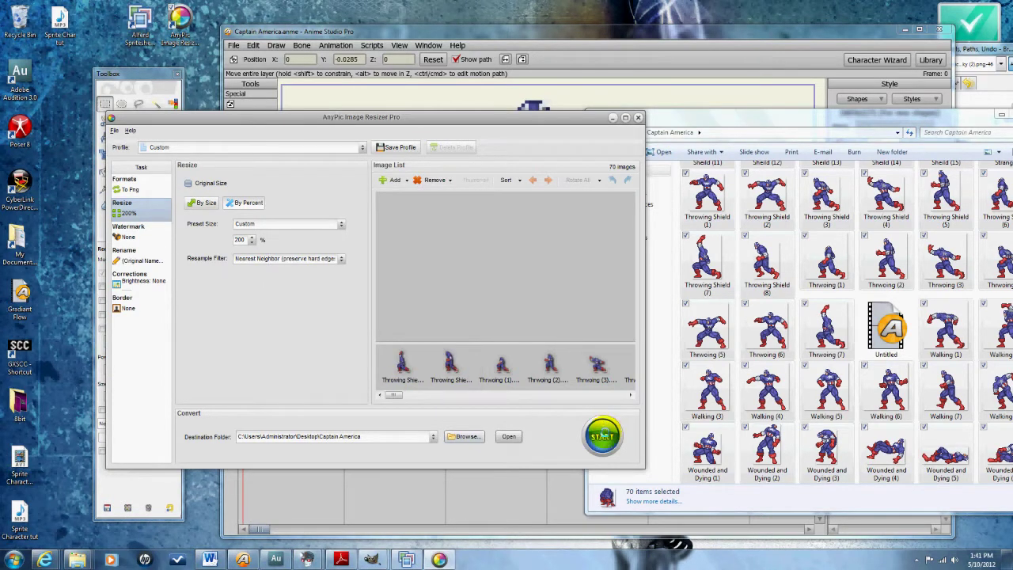
pyautogui.click(602, 436)
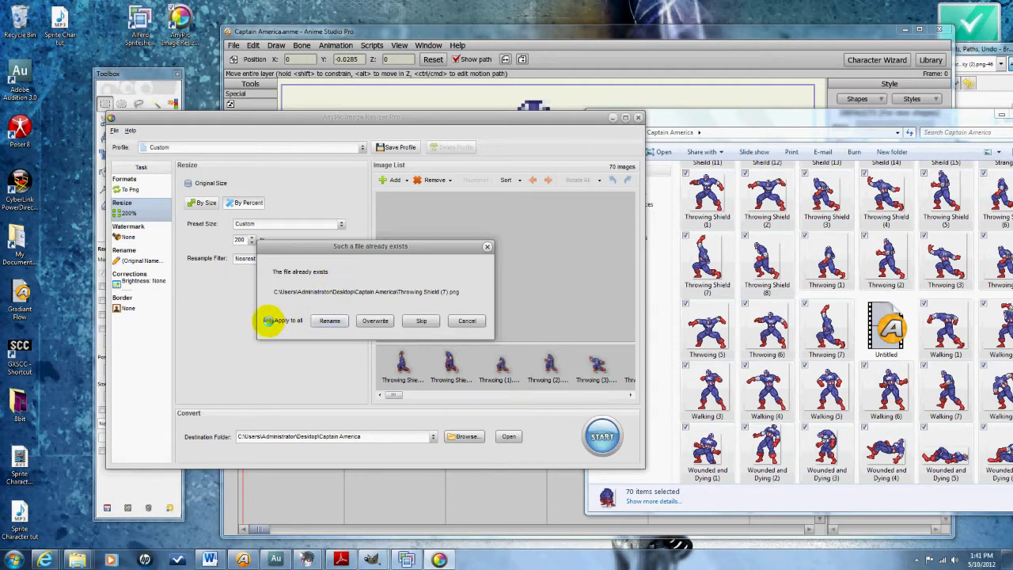
pyautogui.click(376, 321)
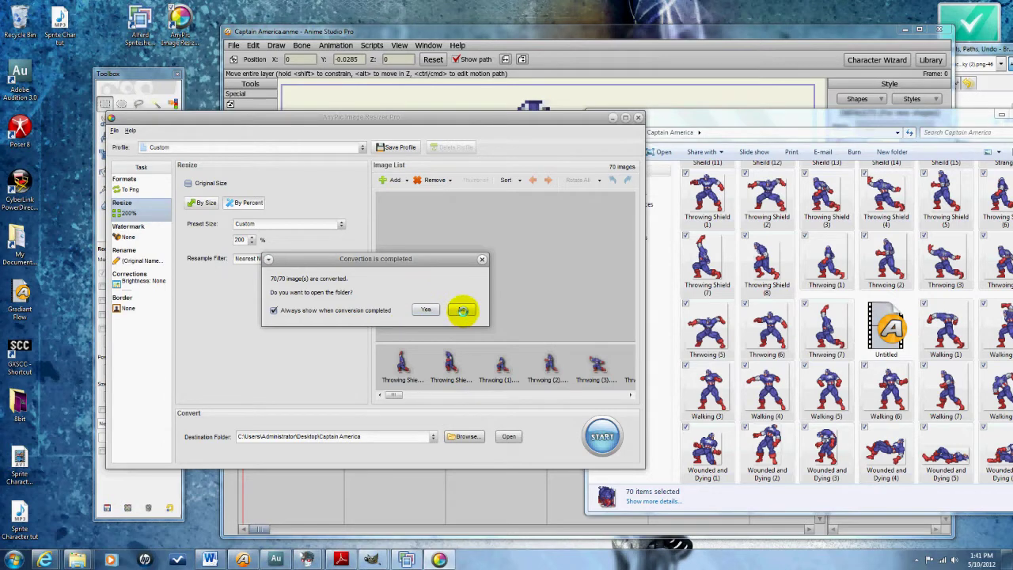
pyautogui.click(462, 309)
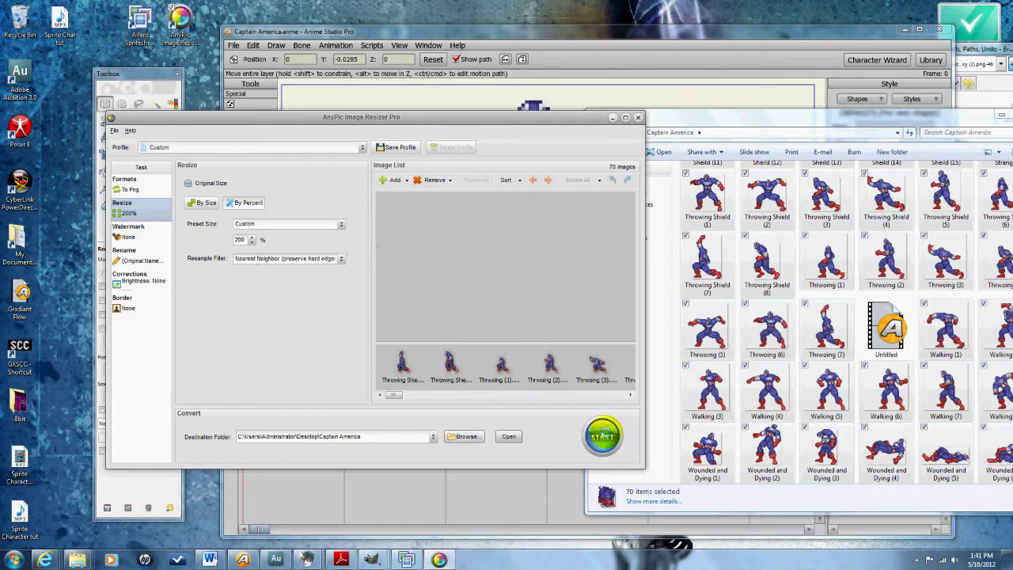
pyautogui.click(603, 436)
pyautogui.click(373, 316)
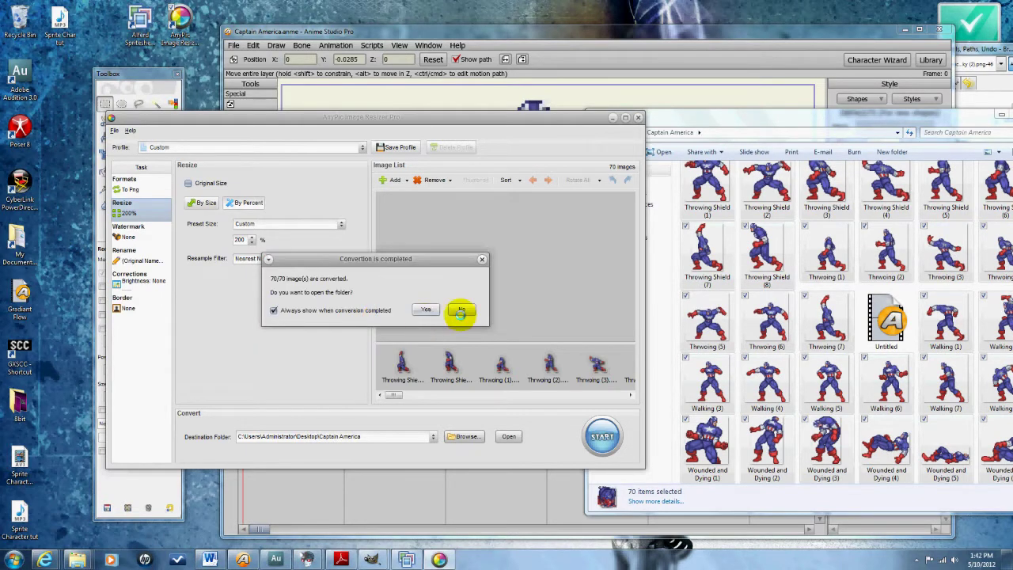
pyautogui.click(460, 309)
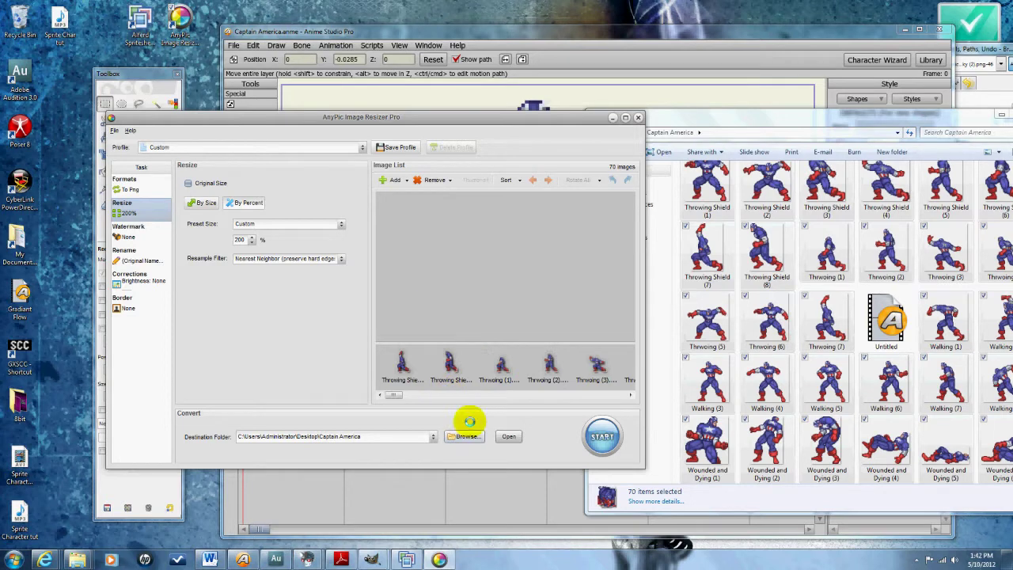
# Clear the image list and load the ten Hands (1)–(10) sprites from the Hands folder
pyautogui.click(425, 180)
pyautogui.click(432, 204)
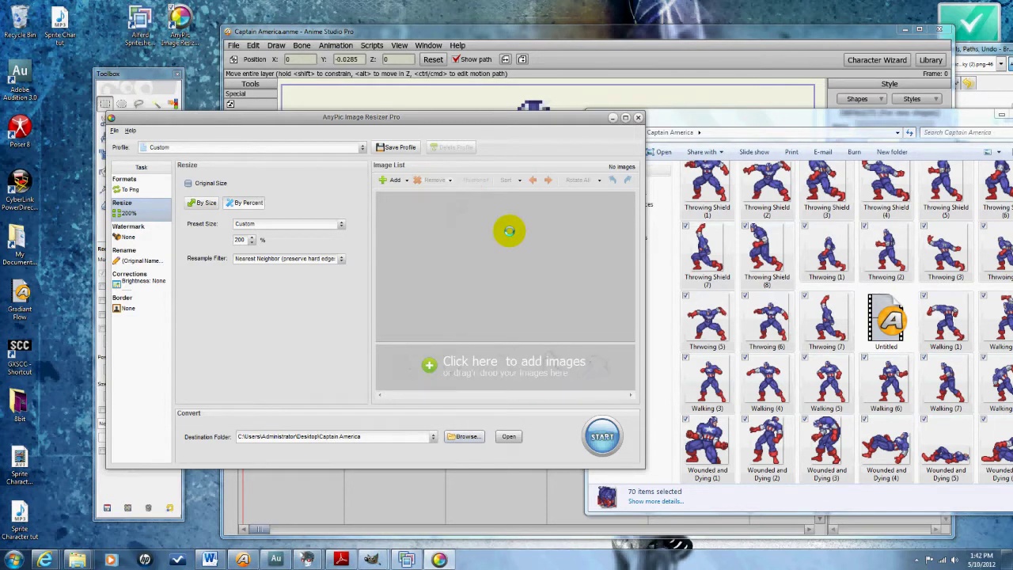
pyautogui.click(705, 269)
pyautogui.scroll(10, 728, 267)
pyautogui.click(706, 198)
pyautogui.doubleClick(707, 198)
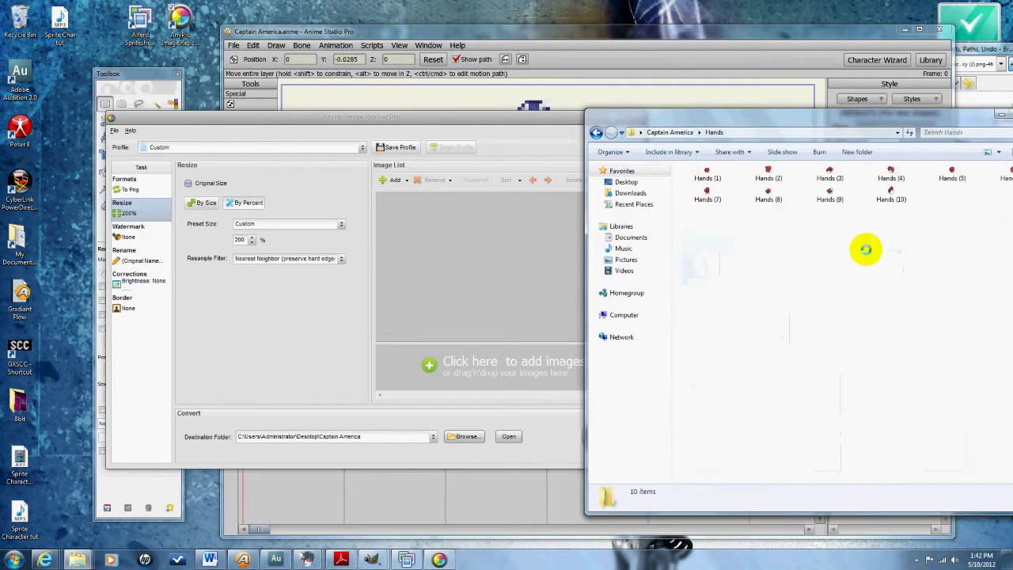
pyautogui.moveTo(882, 118); pyautogui.dragTo(830, 120)
pyautogui.moveTo(973, 192); pyautogui.dragTo(606, 129)
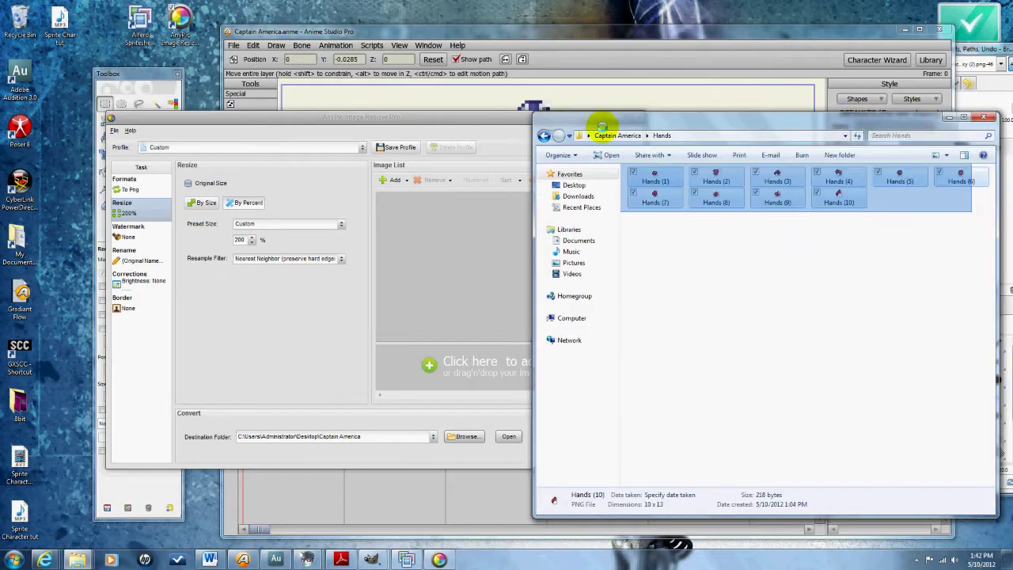
pyautogui.moveTo(654, 174); pyautogui.dragTo(467, 371)
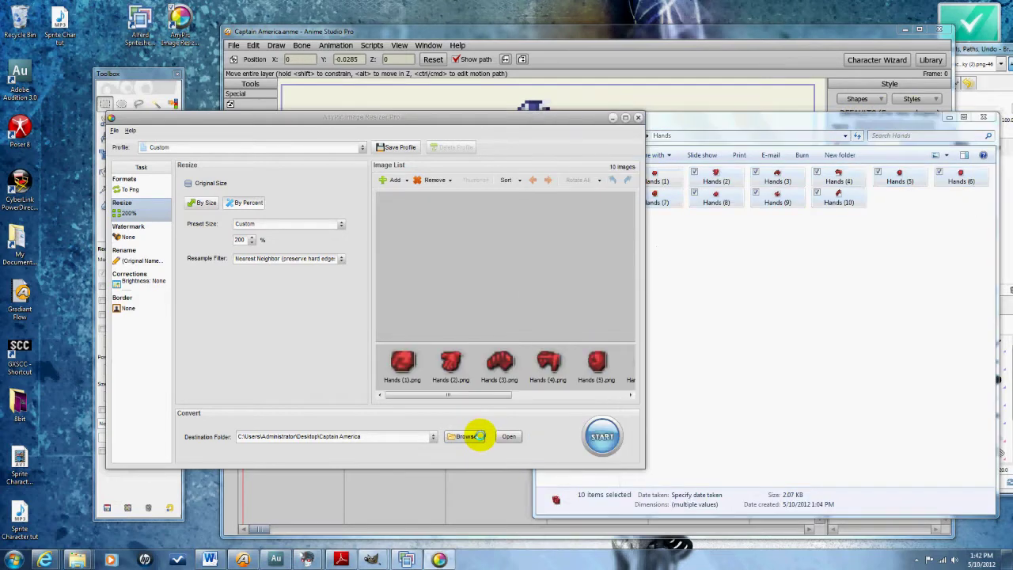
# Output to Captain America\Hands and convert the Hands sprites twice, applying Overwrite to all
pyautogui.click(467, 436)
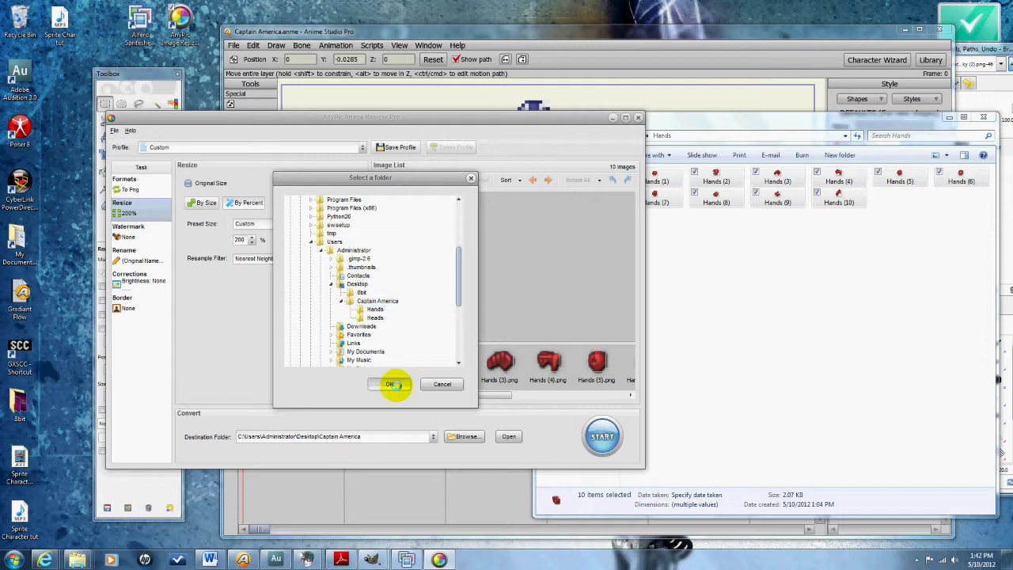
pyautogui.click(389, 384)
pyautogui.click(466, 436)
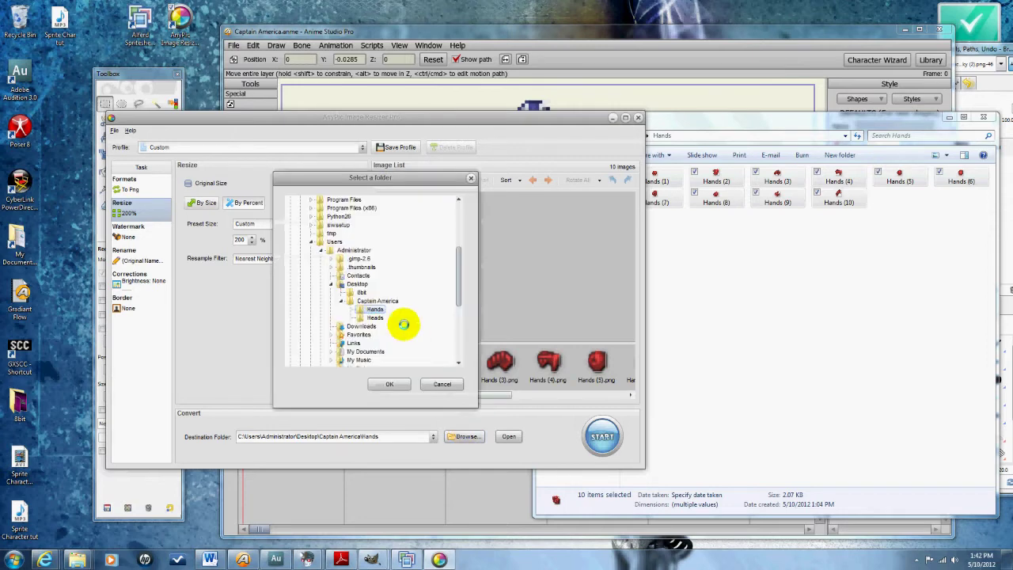
pyautogui.click(394, 383)
pyautogui.click(602, 436)
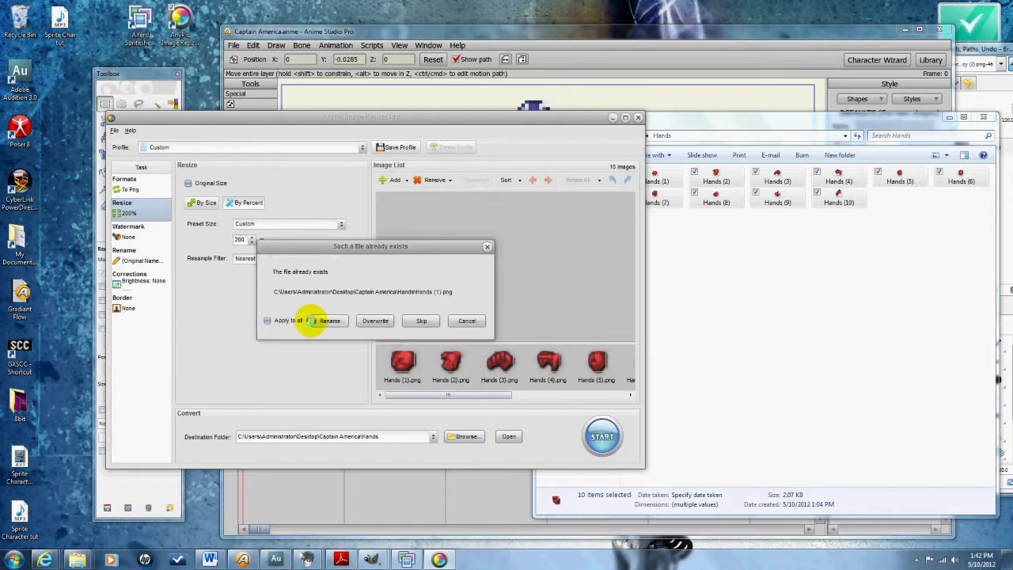
pyautogui.click(267, 321)
pyautogui.click(360, 321)
pyautogui.click(464, 309)
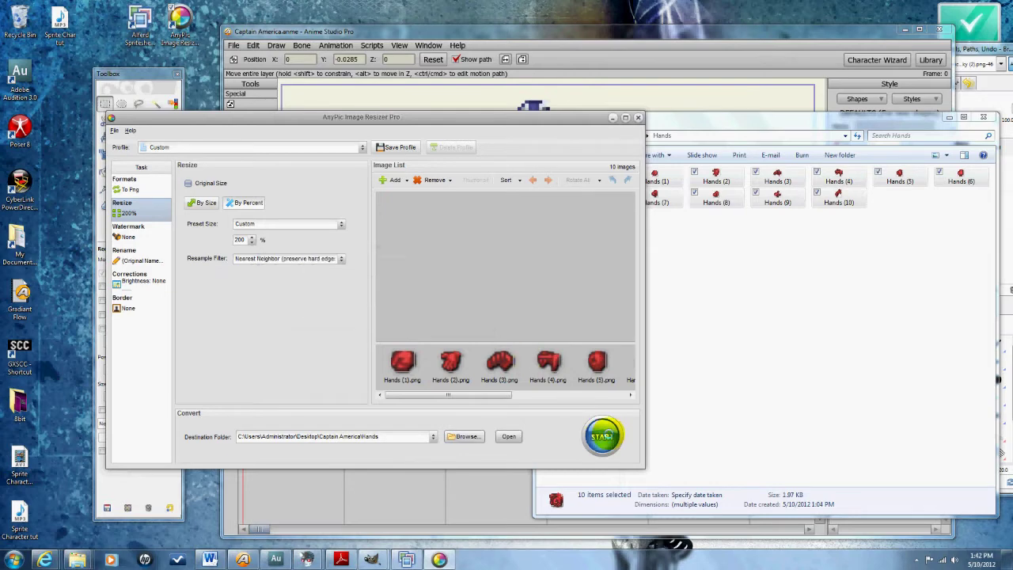
pyautogui.click(601, 436)
pyautogui.click(268, 321)
pyautogui.click(373, 319)
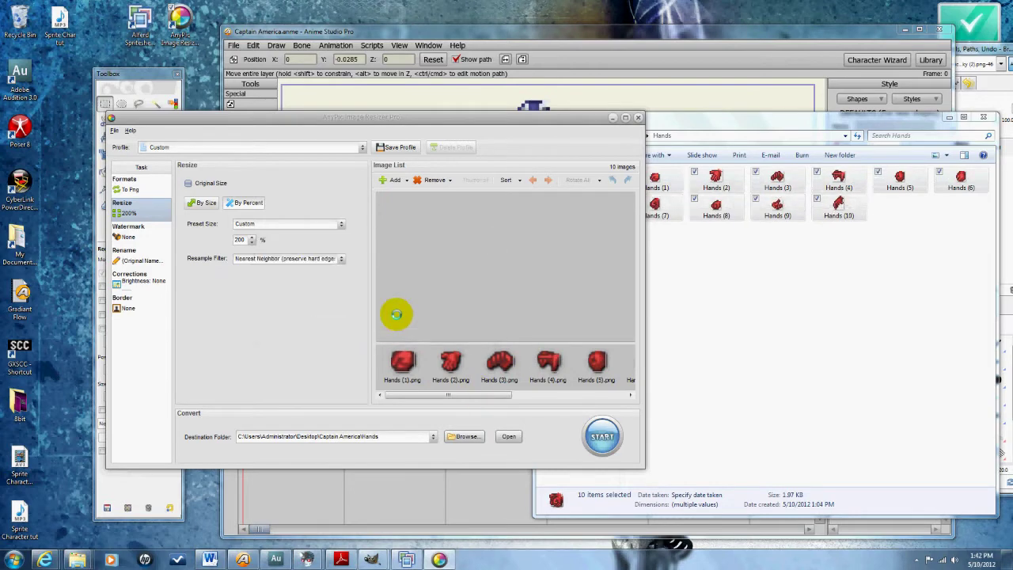
pyautogui.click(464, 309)
# Clear the Hands images and load the eight Heads sprites from the Heads folder
pyautogui.click(699, 291)
pyautogui.click(633, 135)
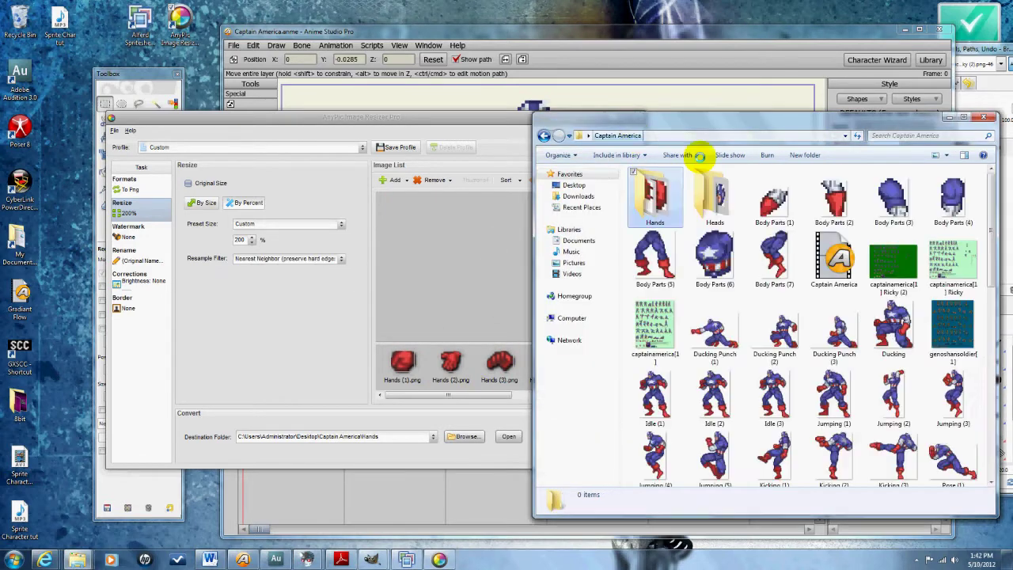
pyautogui.doubleClick(721, 190)
pyautogui.click(481, 414)
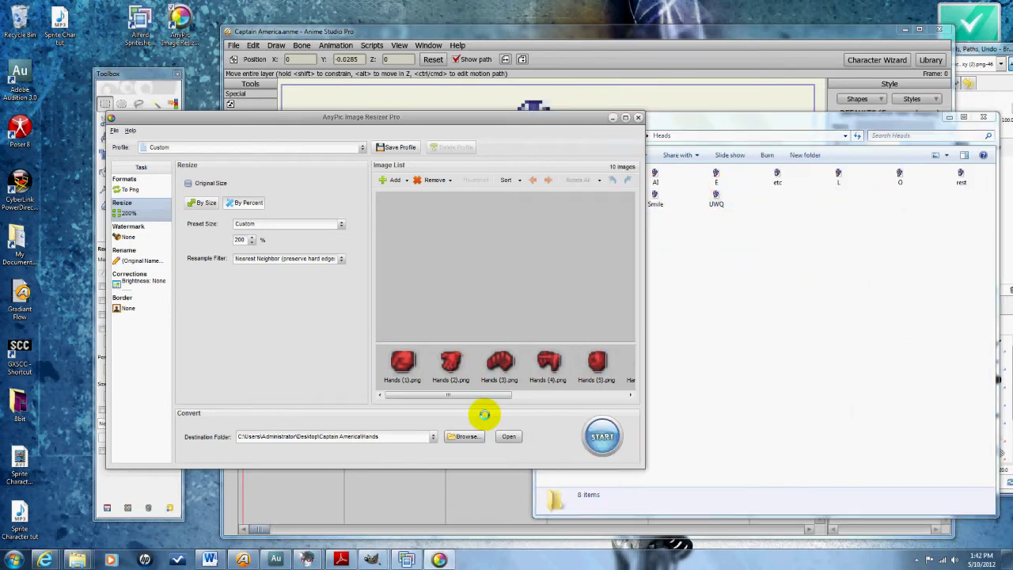
pyautogui.click(423, 178)
pyautogui.click(430, 199)
pyautogui.click(955, 276)
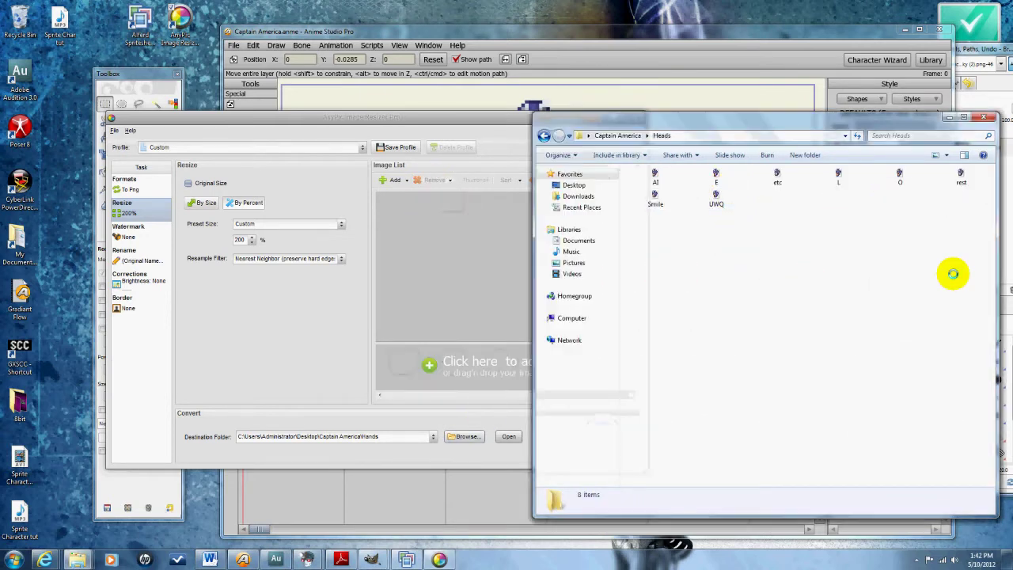
pyautogui.moveTo(964, 270); pyautogui.dragTo(598, 158)
pyautogui.moveTo(651, 176); pyautogui.dragTo(475, 369)
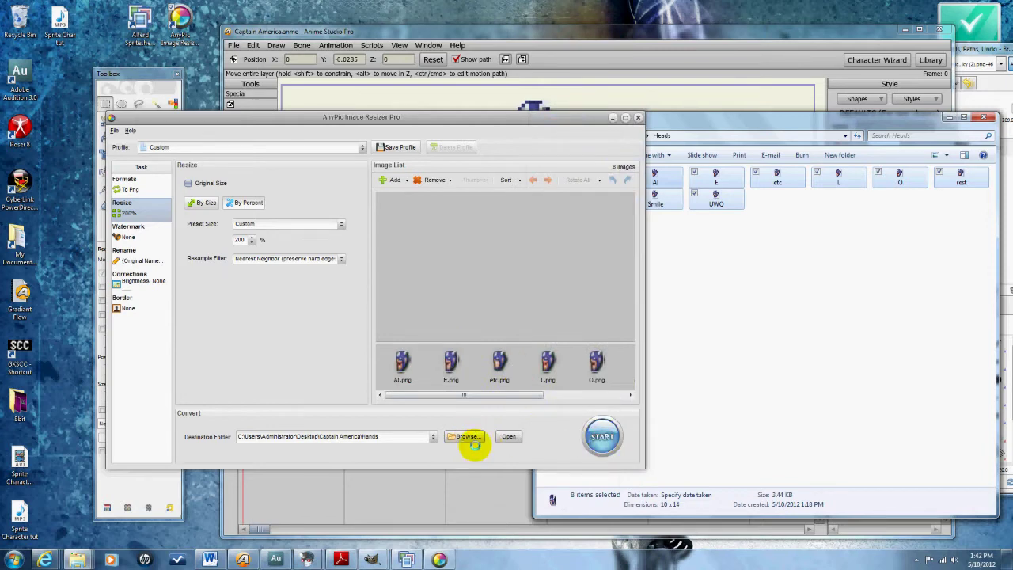
# Output to the Heads folder and convert twice with Overwrite, enlarging Heads to 40 x 56
pyautogui.click(465, 436)
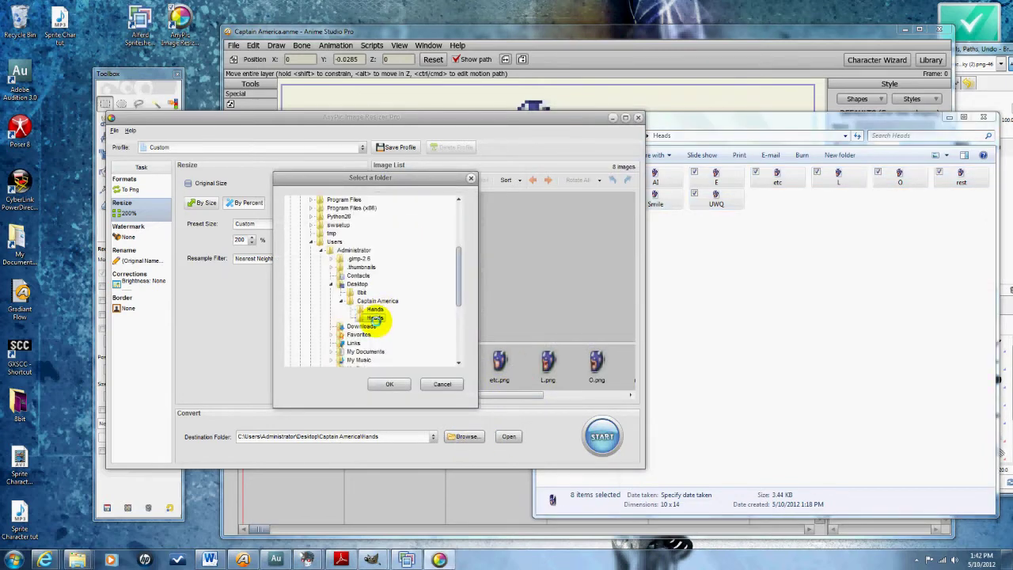
pyautogui.click(375, 317)
pyautogui.click(389, 384)
pyautogui.click(601, 436)
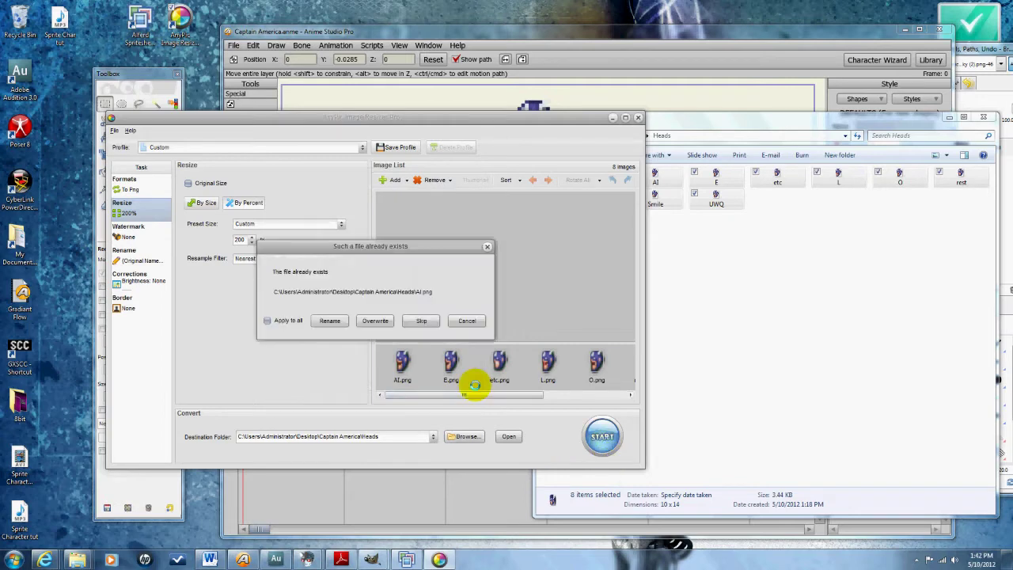
pyautogui.click(289, 318)
pyautogui.click(375, 321)
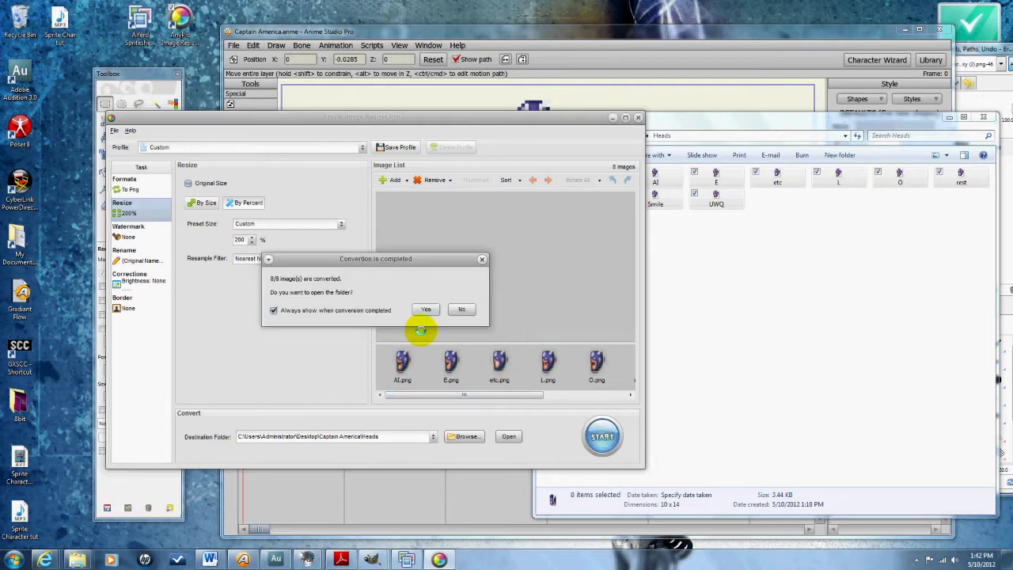
pyautogui.click(463, 311)
pyautogui.click(601, 436)
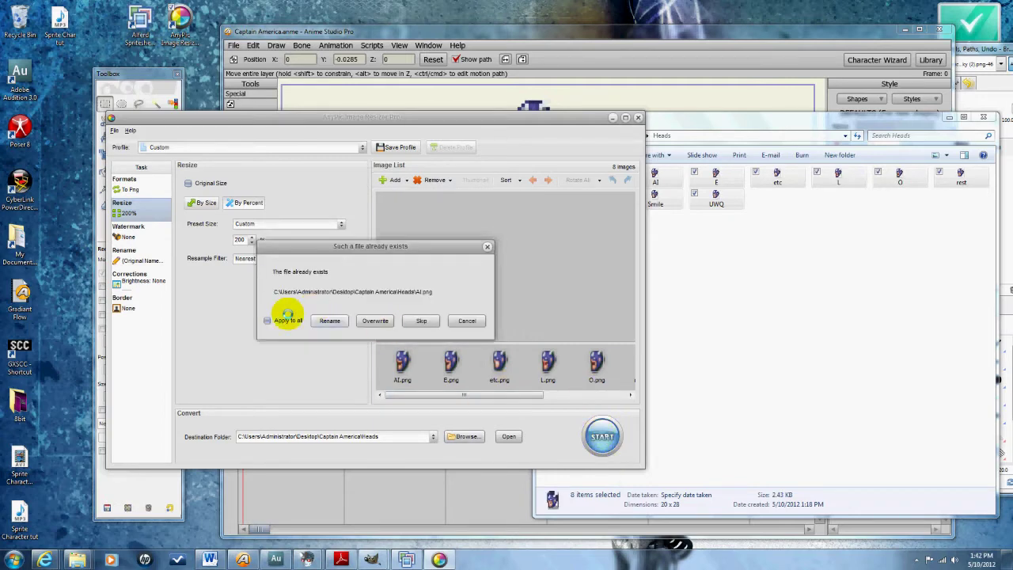
pyautogui.click(269, 320)
pyautogui.click(375, 320)
pyautogui.click(459, 311)
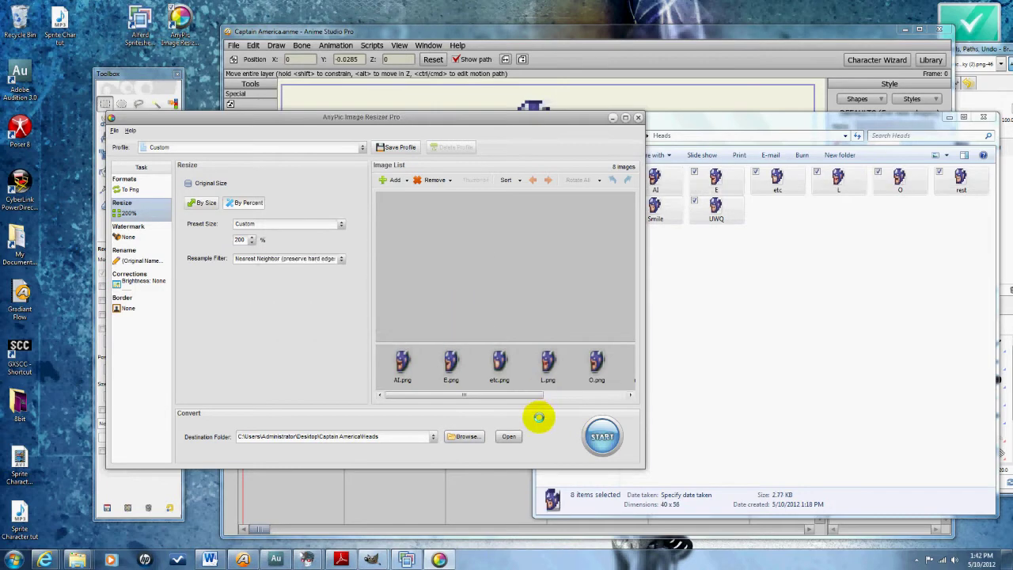
# Close the image resizer and Heads folder, enlarge the Captain America layer, and render a preview frame
pyautogui.click(638, 118)
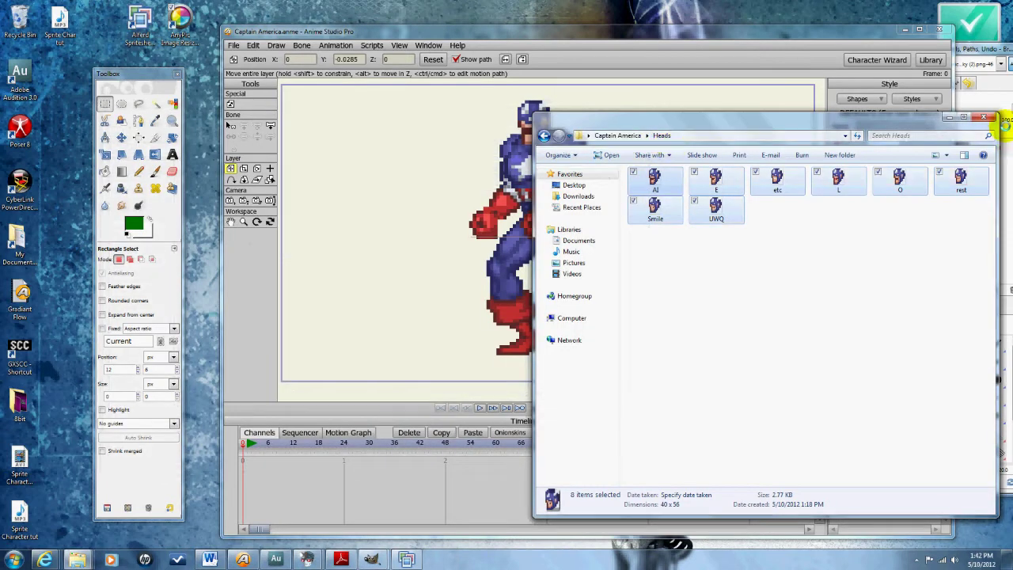
pyautogui.click(946, 117)
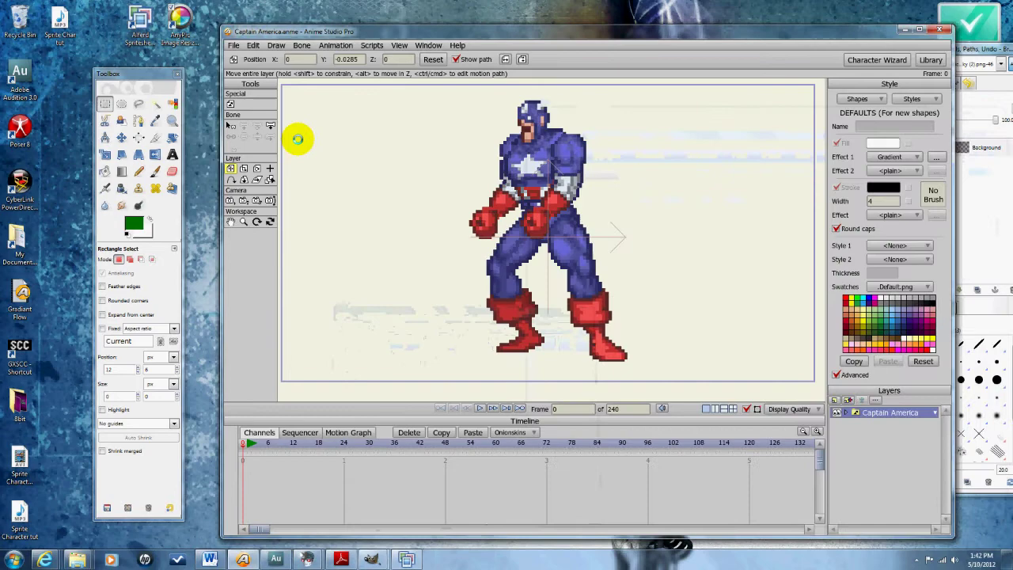
pyautogui.click(243, 168)
pyautogui.moveTo(473, 215)
pyautogui.mouseDown()
pyautogui.moveTo(368, 147)
pyautogui.moveTo(380, 161)
pyautogui.moveTo(373, 203)
pyautogui.moveTo(385, 226)
pyautogui.mouseUp()
pyautogui.click(231, 168)
pyautogui.hotkey('ctrl', 'r')
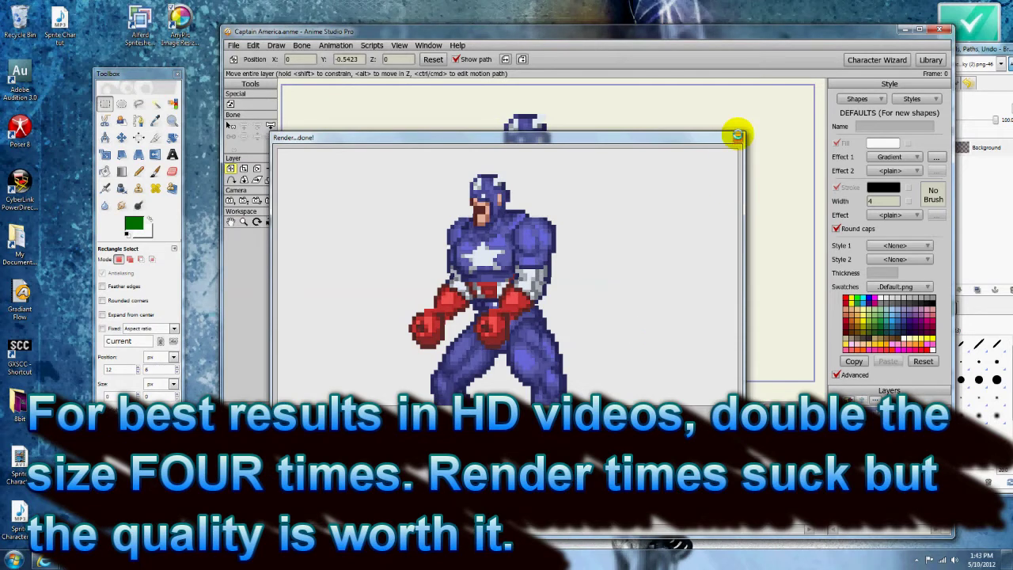
# Close the render preview and scale the Captain America layer up further
pyautogui.click(735, 137)
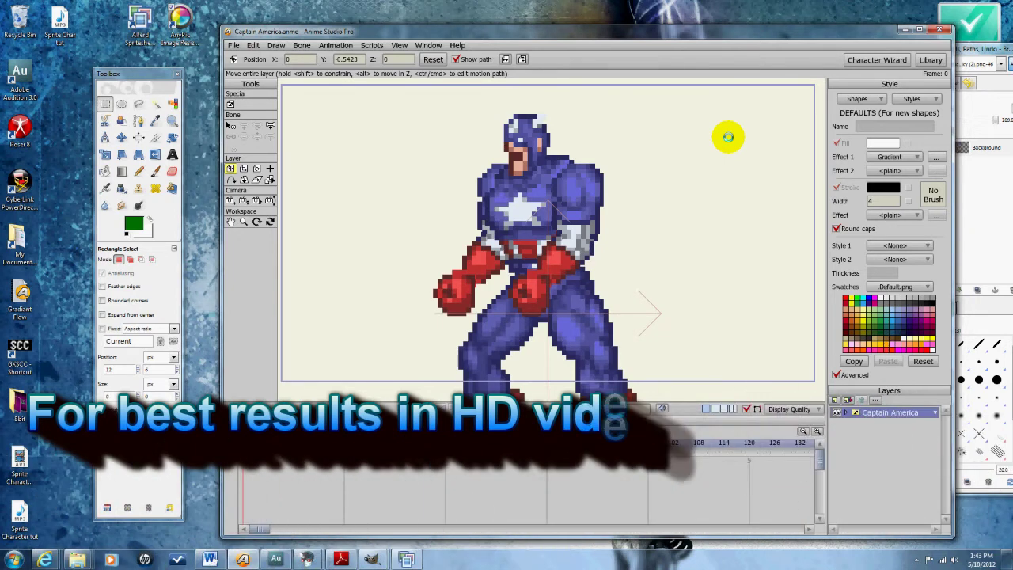
pyautogui.click(244, 169)
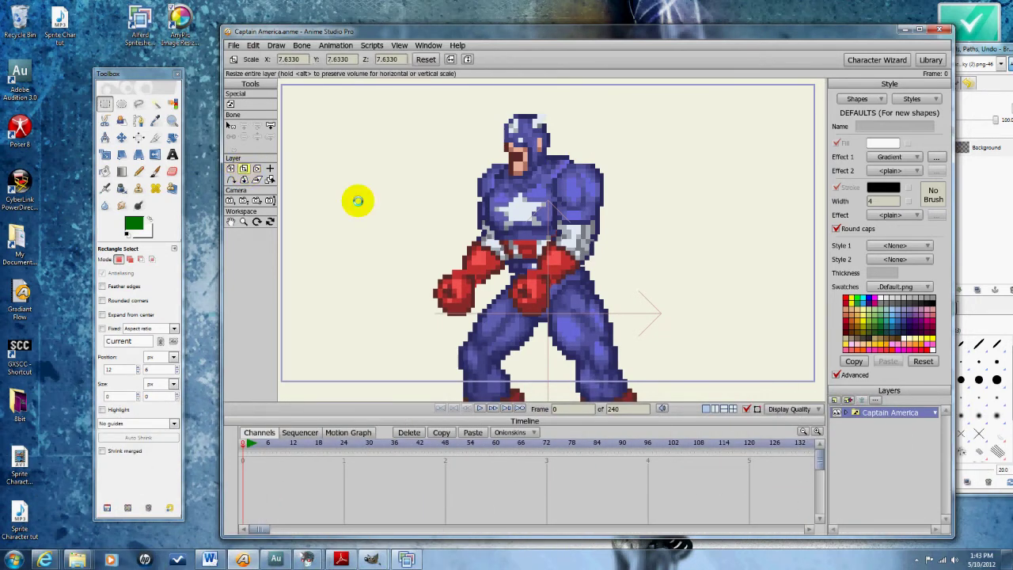
pyautogui.moveTo(404, 218); pyautogui.dragTo(362, 197)
# Move the character lower on the canvas and render a fresh preview
pyautogui.click(230, 168)
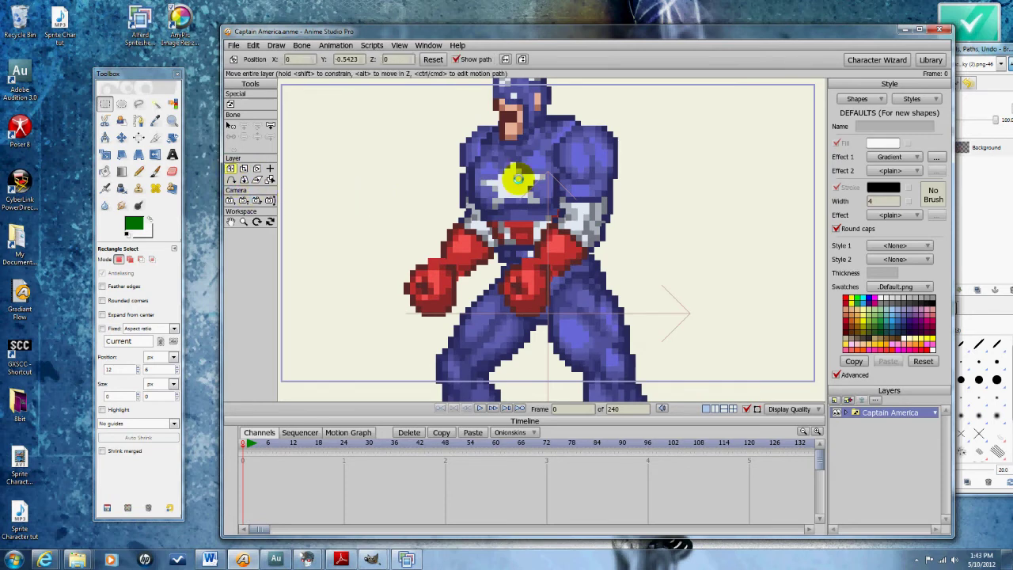
pyautogui.moveTo(519, 178); pyautogui.dragTo(528, 233)
pyautogui.hotkey('ctrl', 'r')
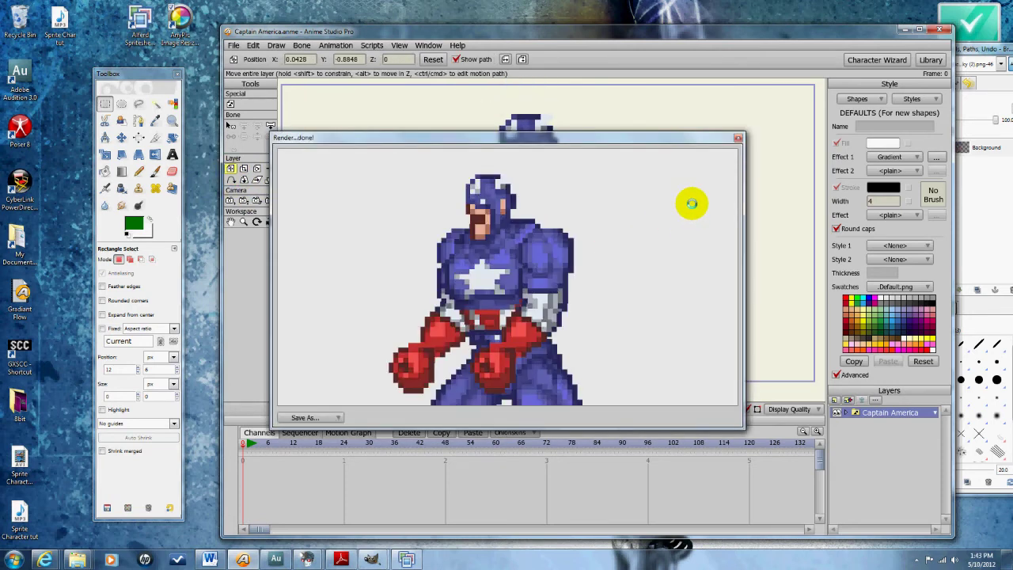